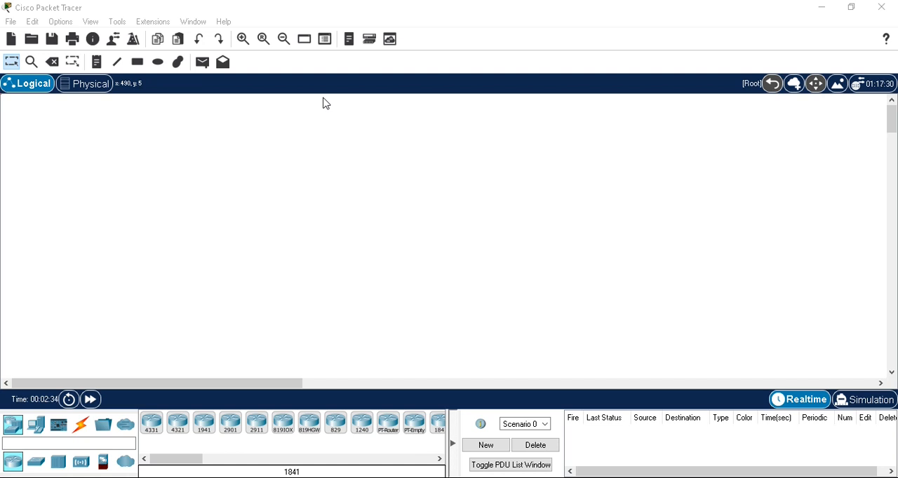
# - Place two 3560-24PS multilayer switches side by side in the logical workspace
pyautogui.click(37, 469)
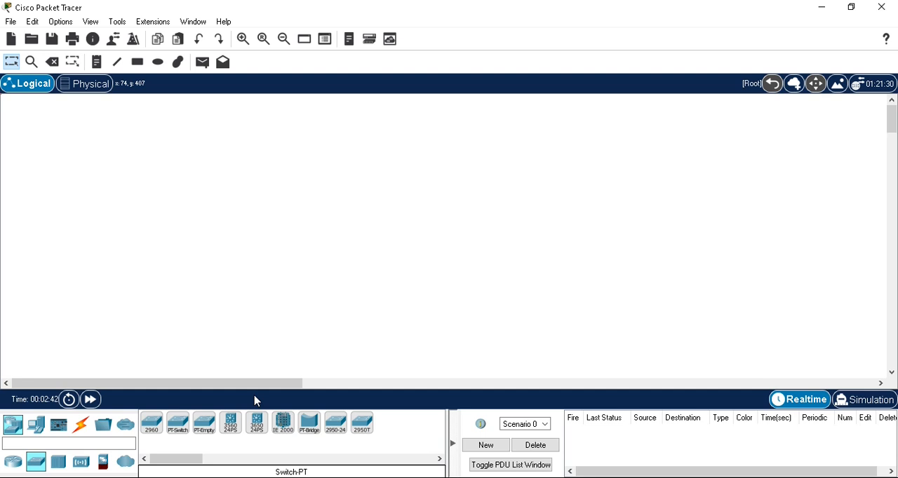
pyautogui.moveTo(232, 429); pyautogui.dragTo(248, 218)
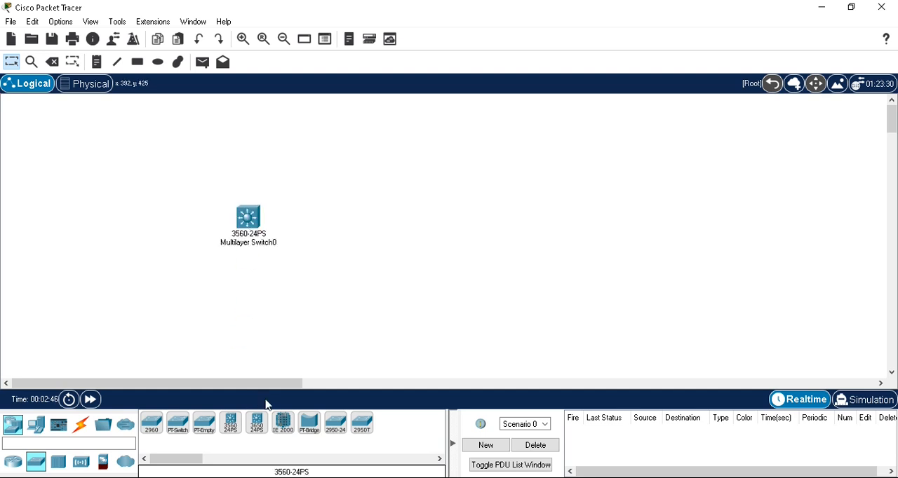
pyautogui.moveTo(230, 431); pyautogui.dragTo(420, 222)
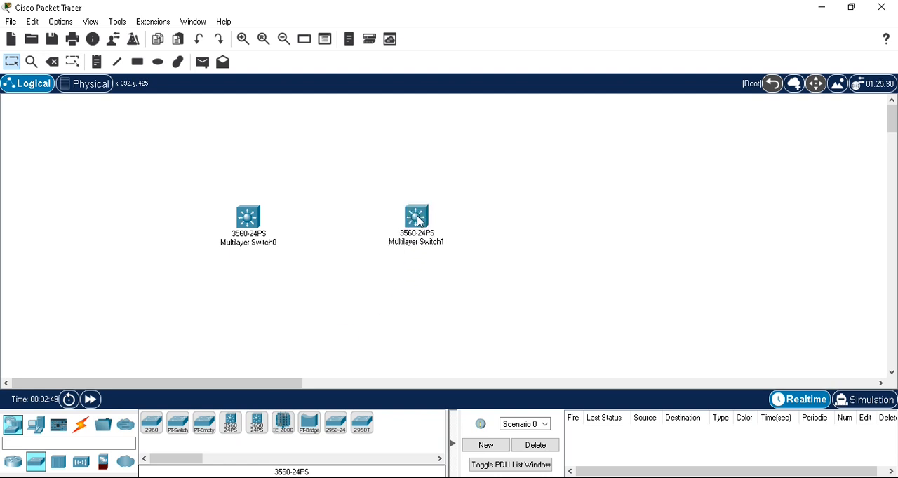
pyautogui.moveTo(245, 219); pyautogui.dragTo(294, 221)
pyautogui.moveTo(421, 223); pyautogui.dragTo(414, 223)
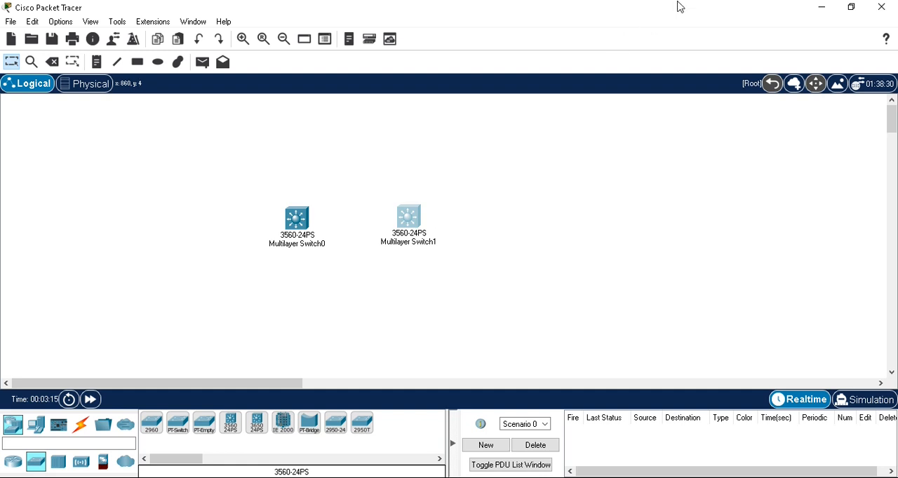
# - Clear the open windows off the desktop and open the cisco-switch-vlans image to view the VLAN topology
pyautogui.click(821, 11)
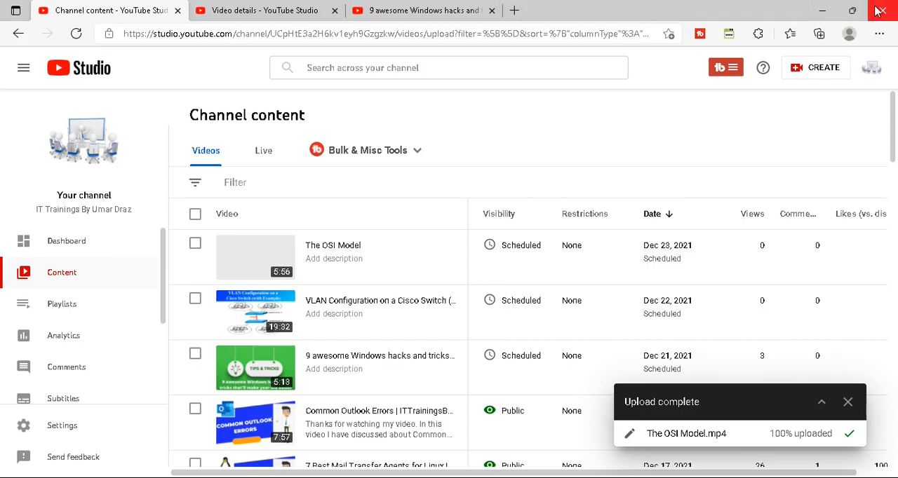
pyautogui.click(822, 10)
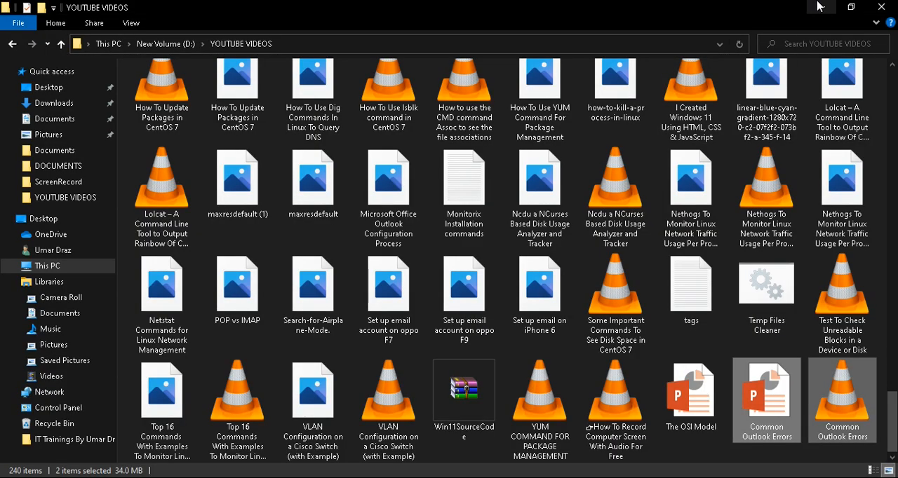
pyautogui.click(882, 8)
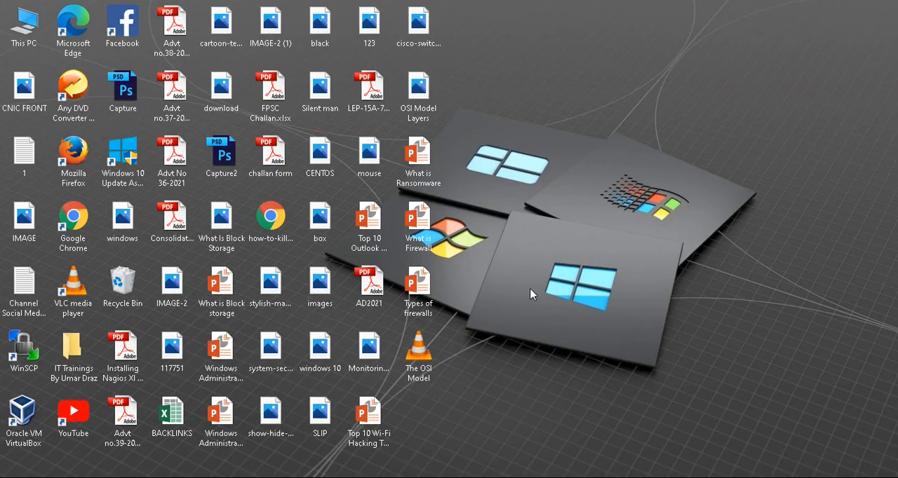
pyautogui.click(426, 38)
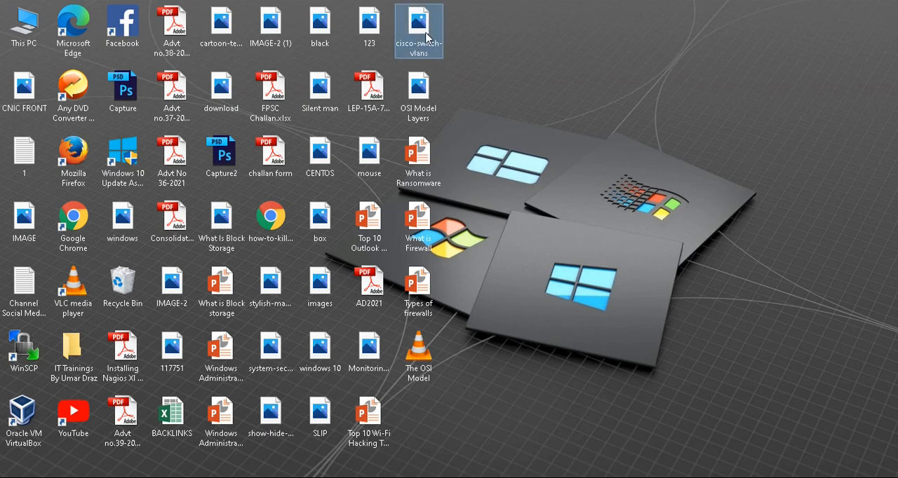
pyautogui.doubleClick(426, 37)
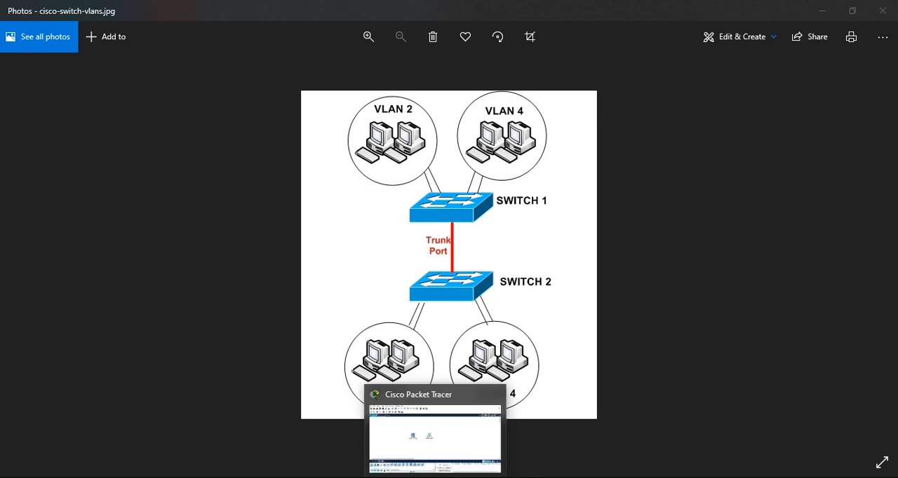
# - Switch back to Cisco Packet Tracer and start a command-line session on Multilayer Switch0
pyautogui.click(433, 431)
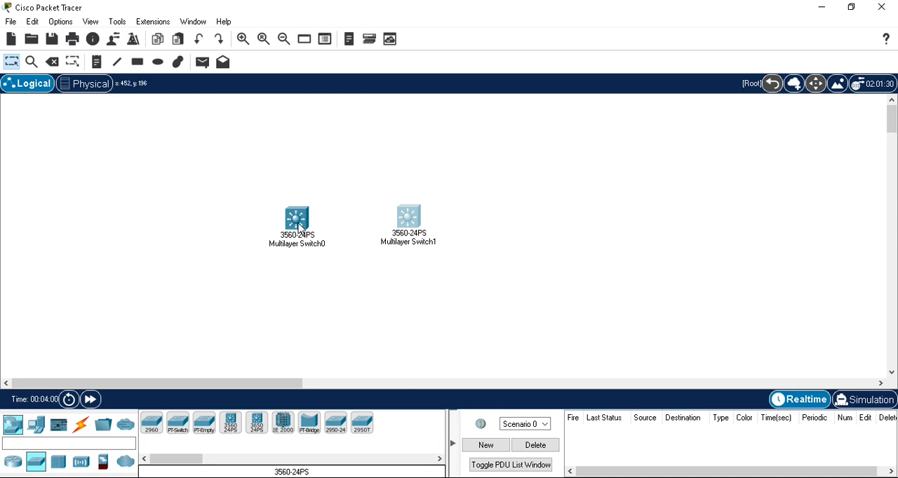
pyautogui.moveTo(299, 227)
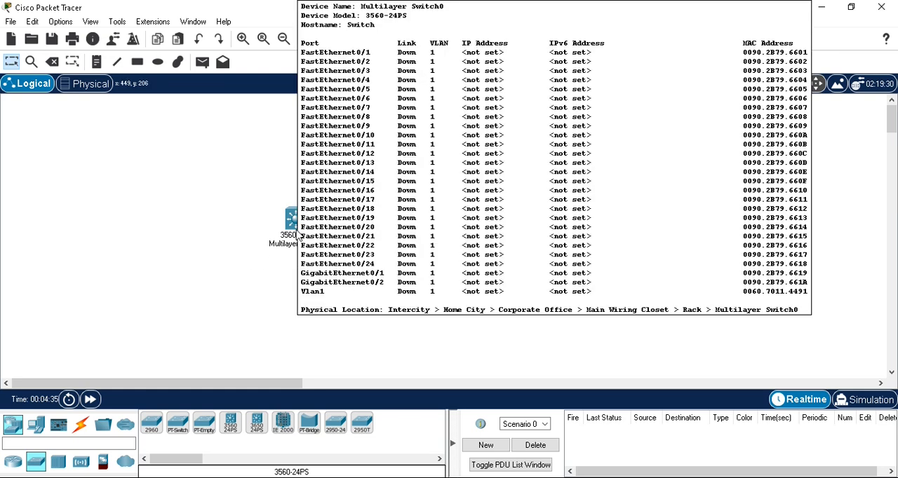
pyautogui.click(296, 234)
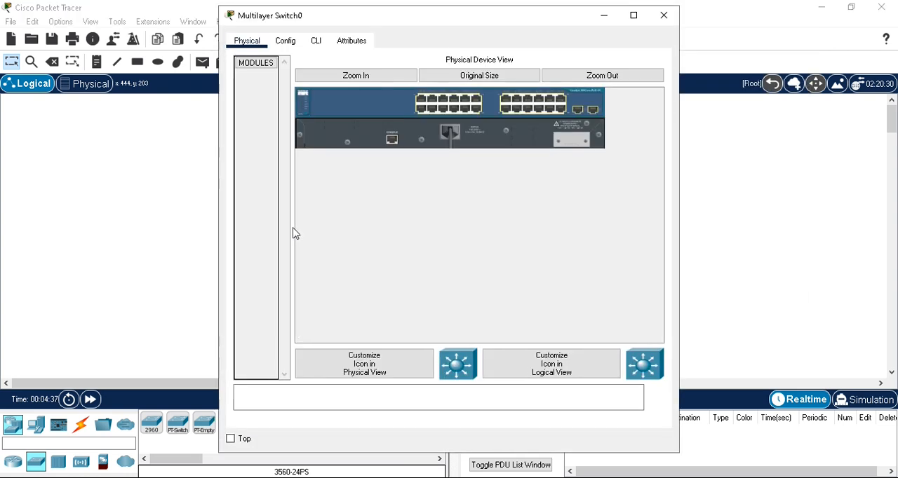
pyautogui.click(293, 43)
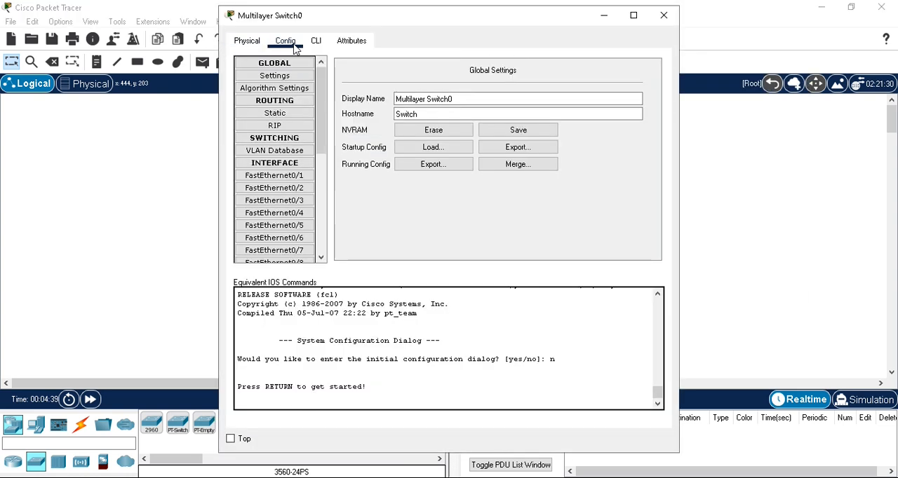
pyautogui.click(316, 43)
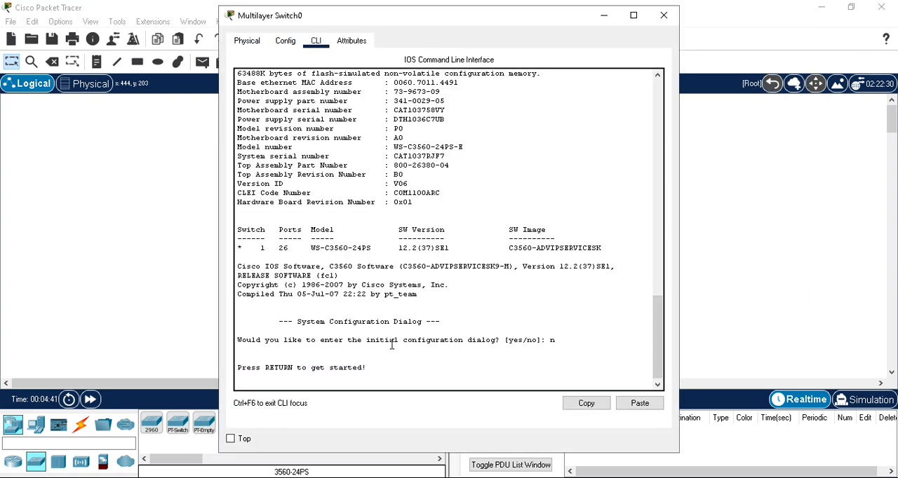
pyautogui.press('Return')
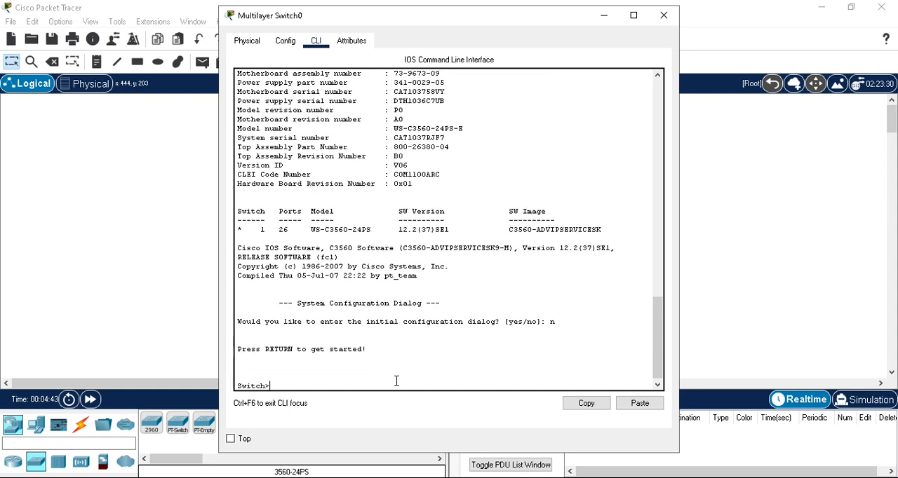
# - Enter privileged mode on Multilayer Switch0 with the enable command
pyautogui.moveTo(283, 383); pyautogui.dragTo(241, 385)
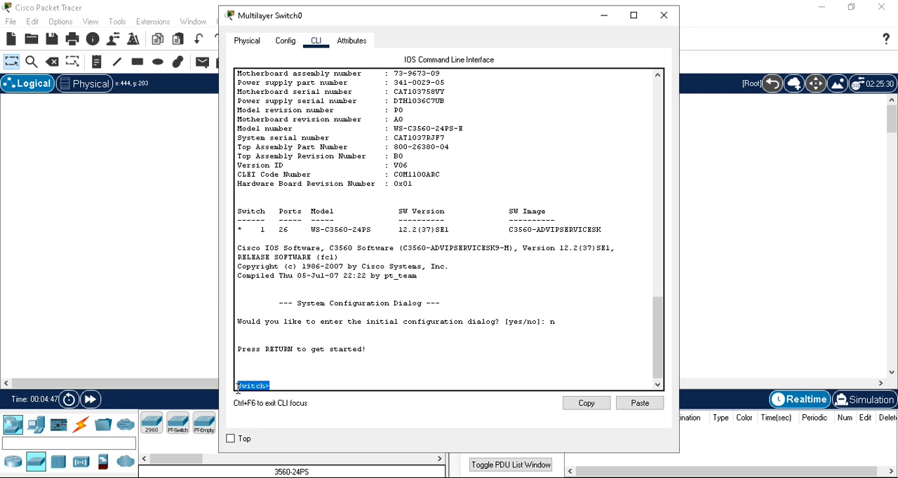
pyautogui.click(318, 382)
pyautogui.write('enable')
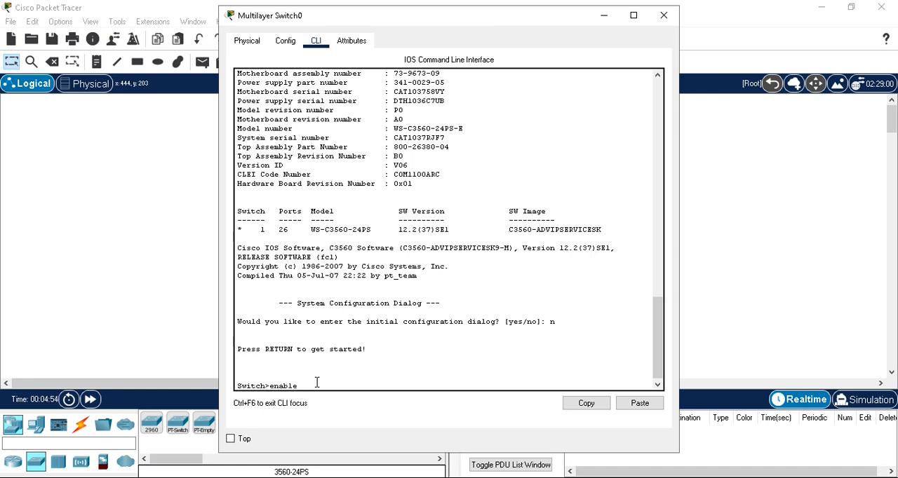
pyautogui.press('Return')
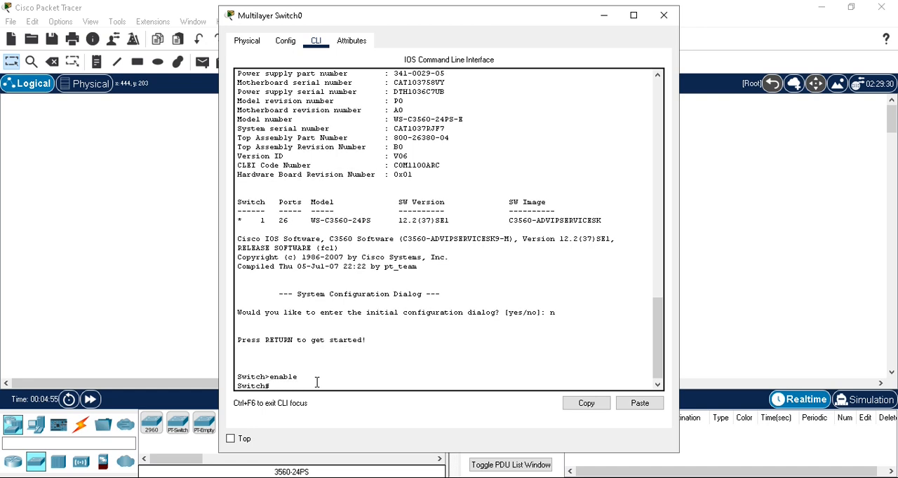
# - Run show vlan and examine the default VLAN's name, status and ports, plus VLANs 1002 to 1005
pyautogui.write('show vlan')
pyautogui.press('Return')
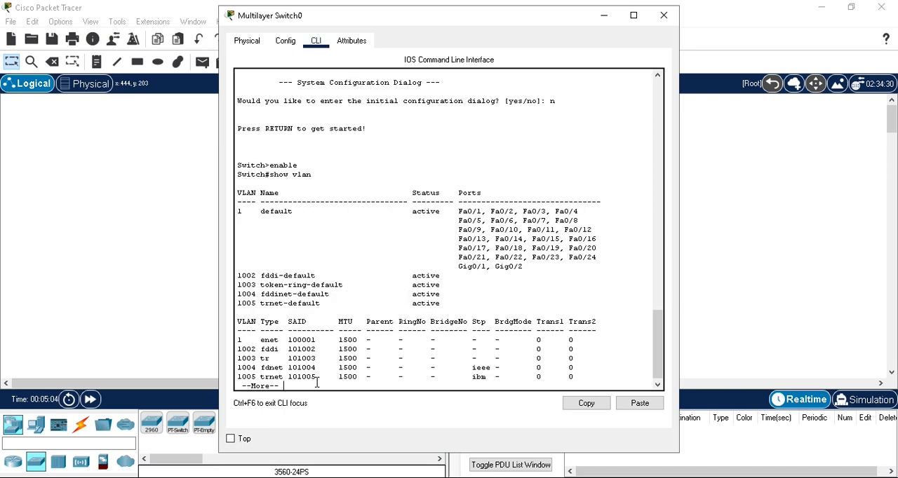
pyautogui.doubleClick(246, 196)
pyautogui.moveTo(262, 216); pyautogui.dragTo(277, 216)
pyautogui.moveTo(236, 212); pyautogui.dragTo(272, 212)
pyautogui.moveTo(462, 211); pyautogui.dragTo(528, 266)
pyautogui.moveTo(459, 209); pyautogui.dragTo(536, 276)
pyautogui.moveTo(413, 211); pyautogui.dragTo(442, 212)
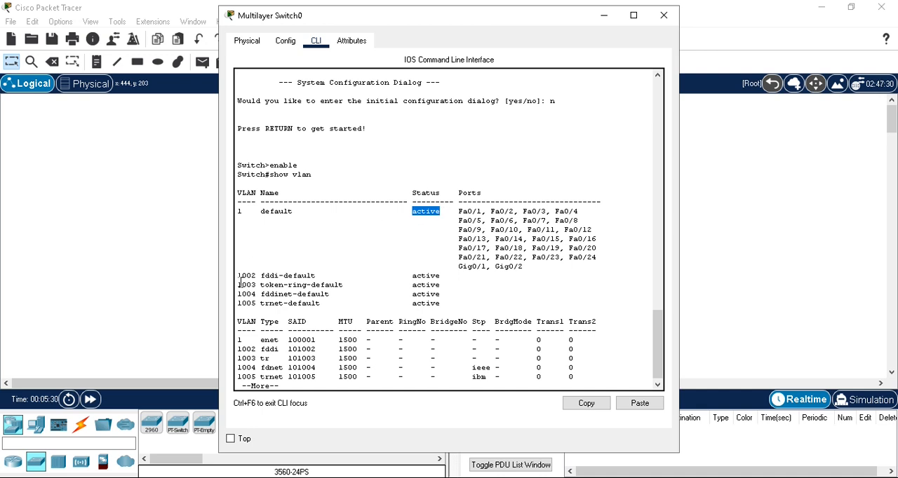
pyautogui.moveTo(239, 276); pyautogui.dragTo(444, 303)
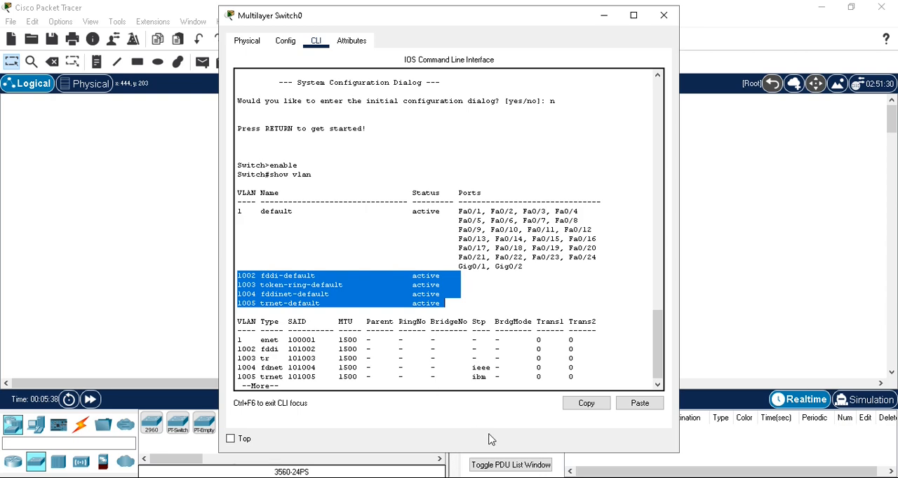
# - Check the VLAN topology diagram in Photos, then return to the Multilayer Switch0 command line
pyautogui.hotkey('alt', 'Tab')
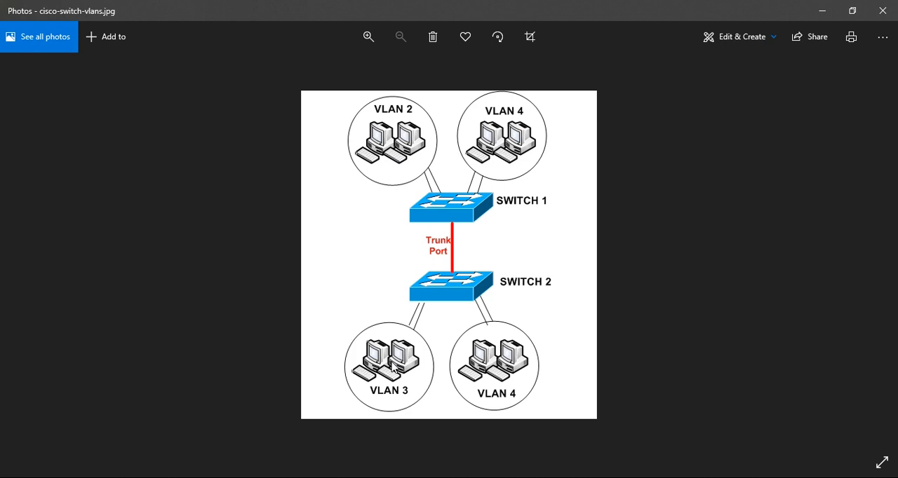
pyautogui.moveTo(460, 464)
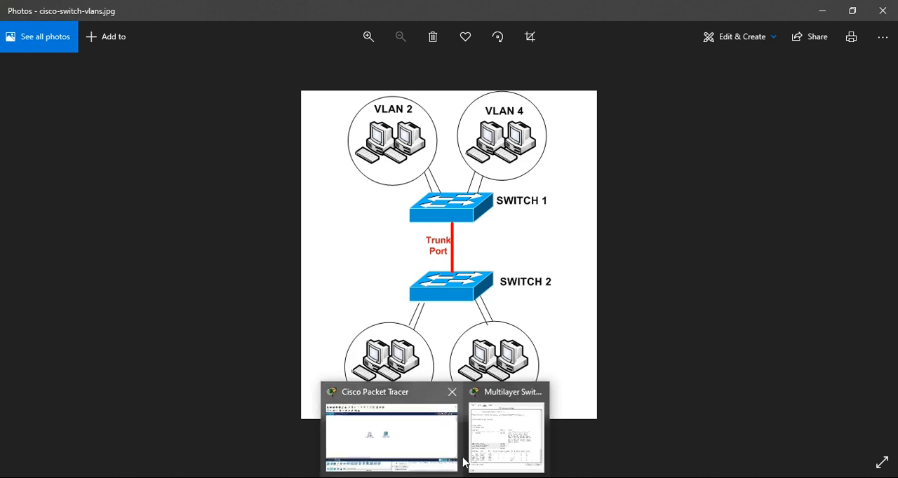
pyautogui.click(477, 432)
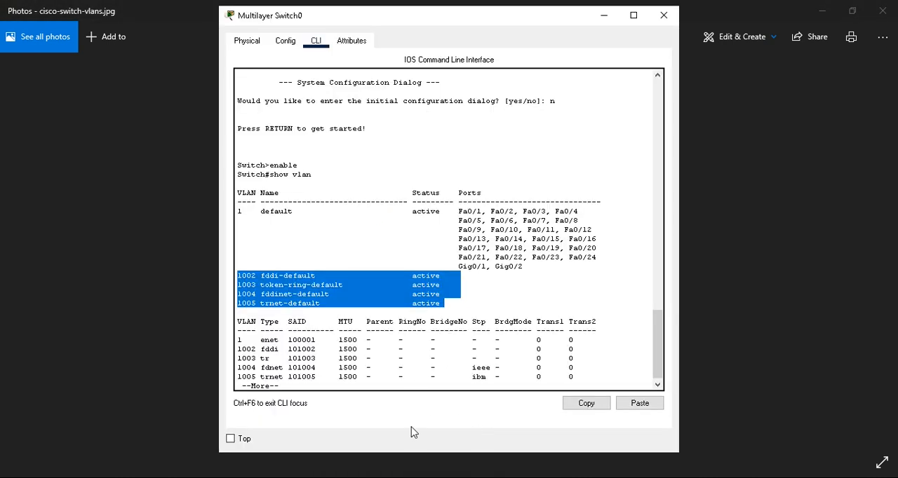
pyautogui.moveTo(414, 474)
pyautogui.click(389, 456)
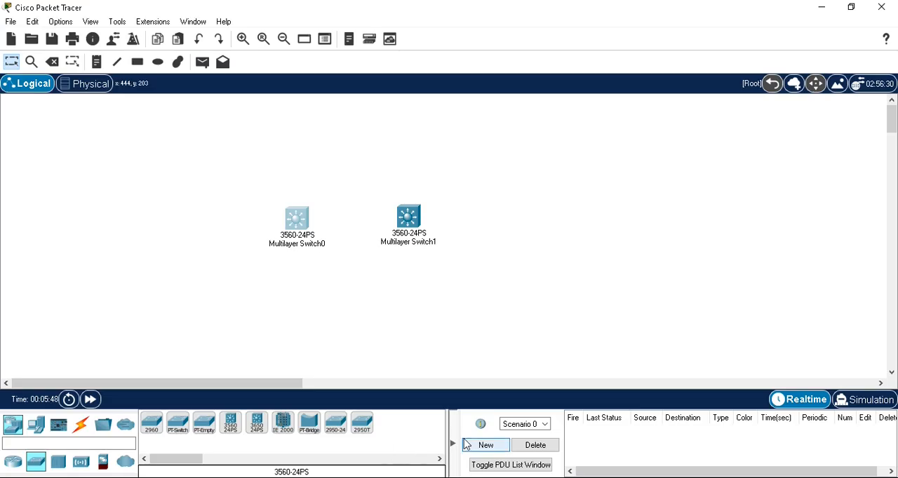
pyautogui.click(501, 435)
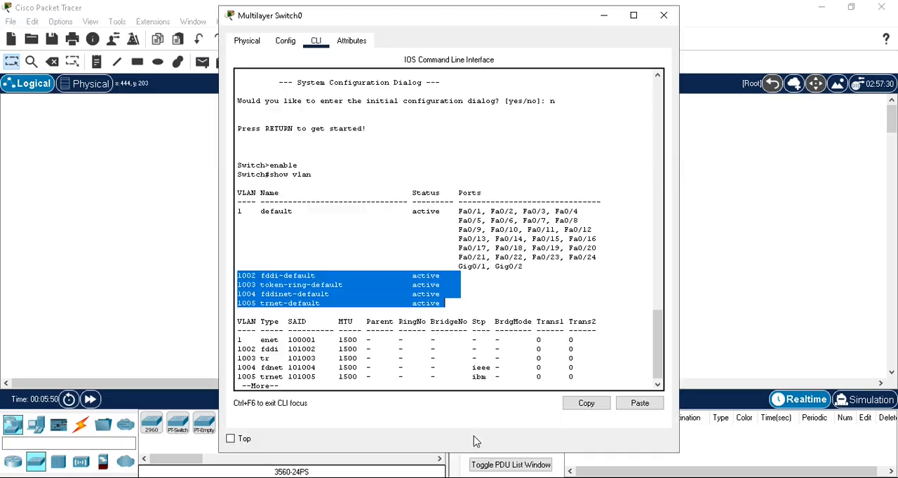
# - Page through the rest of the VLAN listing to get back to the privileged prompt
pyautogui.click(351, 334)
pyautogui.press('Return')
pyautogui.press('Return')
pyautogui.press('Return')
pyautogui.press('Return')
pyautogui.press('Return')
pyautogui.press('Return')
pyautogui.press('Return')
pyautogui.press('Return')
pyautogui.press('Return')
pyautogui.press('Return')
pyautogui.press('Return')
pyautogui.press('Return')
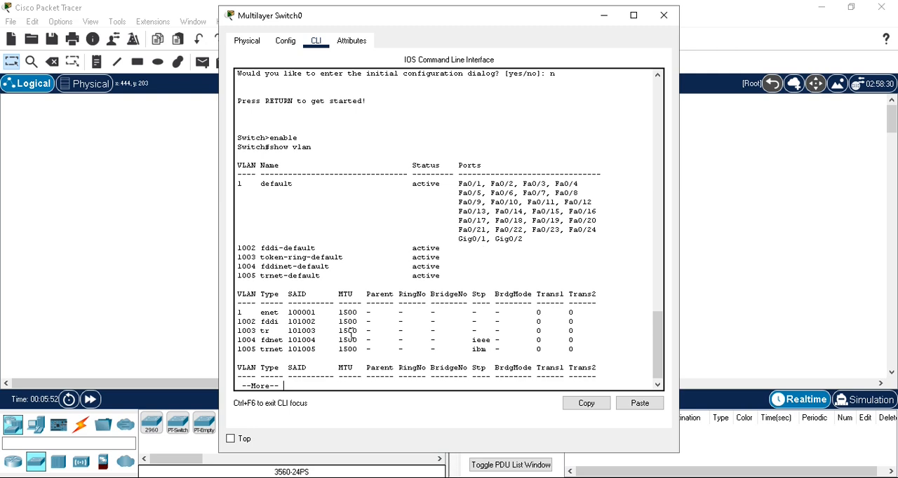
pyautogui.press('Return')
pyautogui.press('Return')
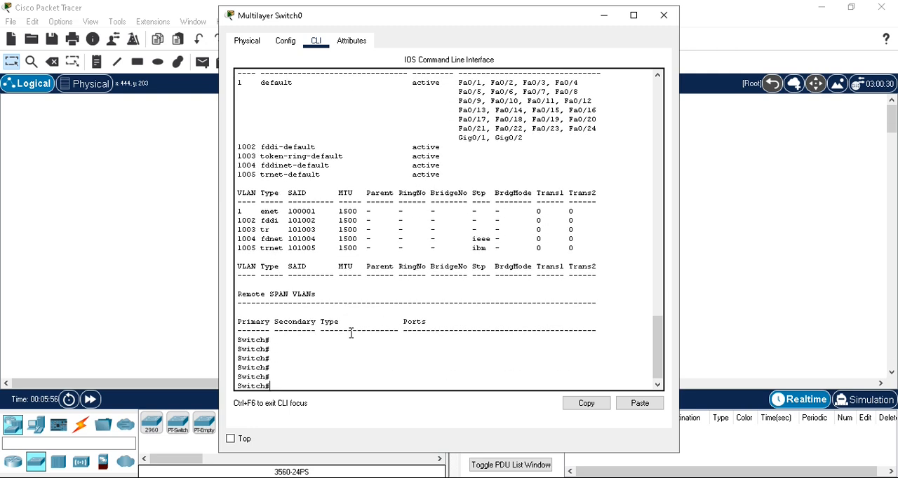
# - Enter global configuration mode with configure terminal
pyautogui.write('conf')
pyautogui.press('Tab')
pyautogui.write('te')
pyautogui.press('Tab')
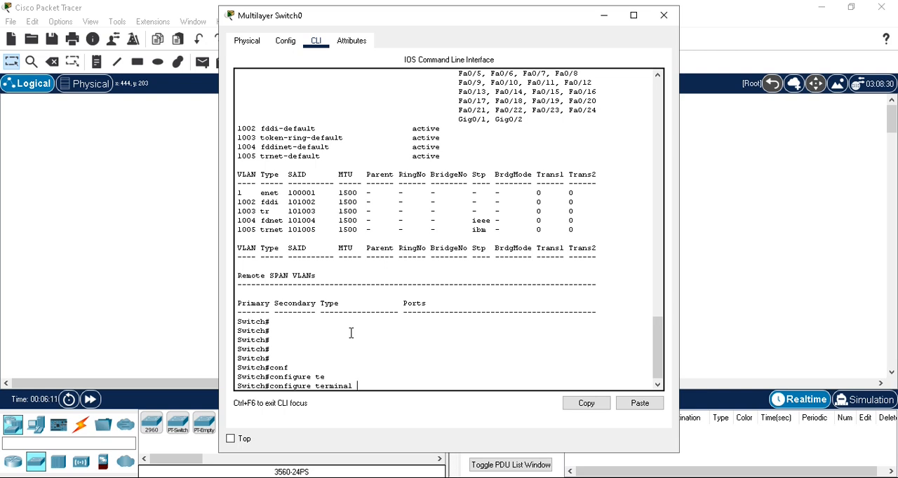
pyautogui.press('Return')
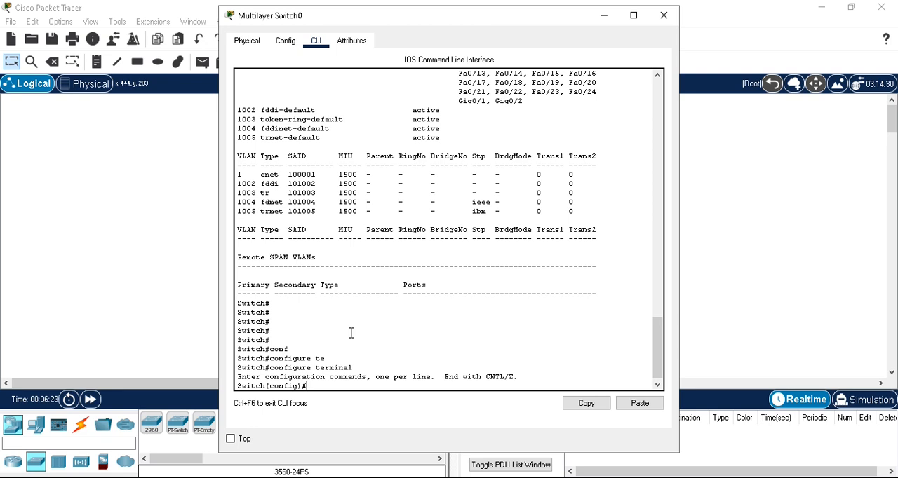
# - Create VLAN 2 with the name accounting and exit its VLAN configuration mode
pyautogui.write('vlan 2')
pyautogui.press('Return')
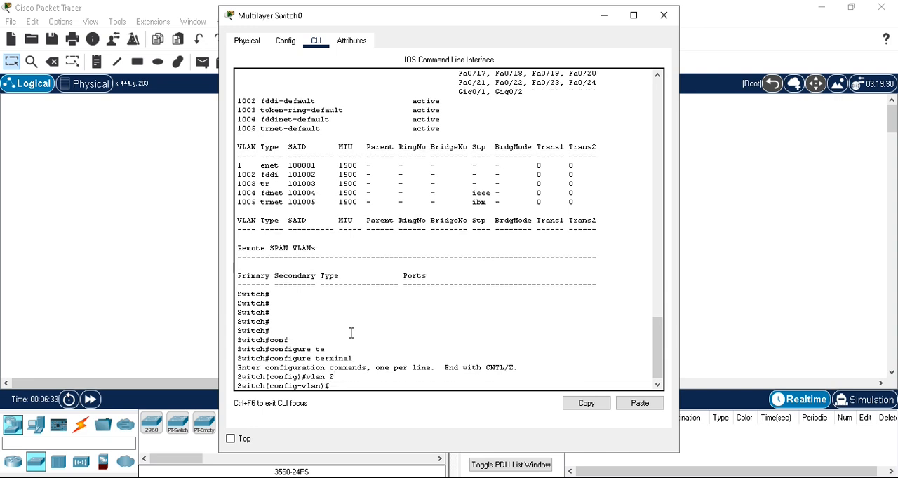
pyautogui.write('name accounting')
pyautogui.press('Return')
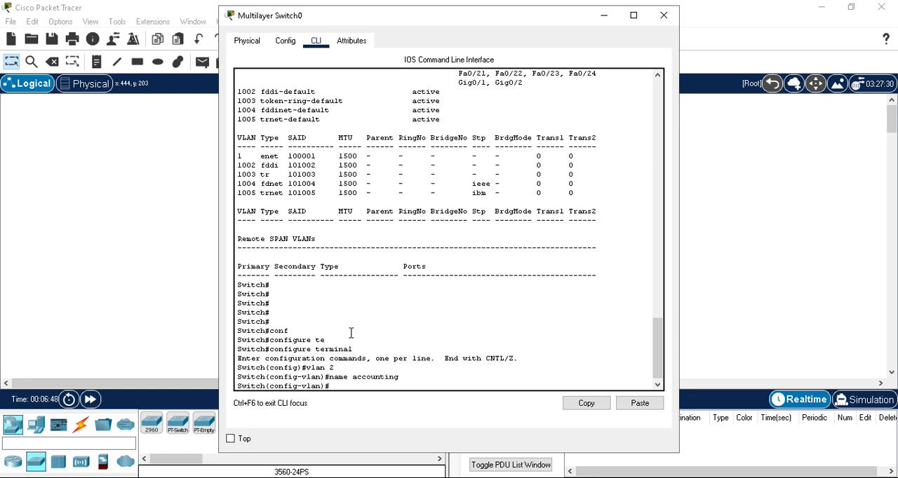
pyautogui.write('exit')
pyautogui.press('Return')
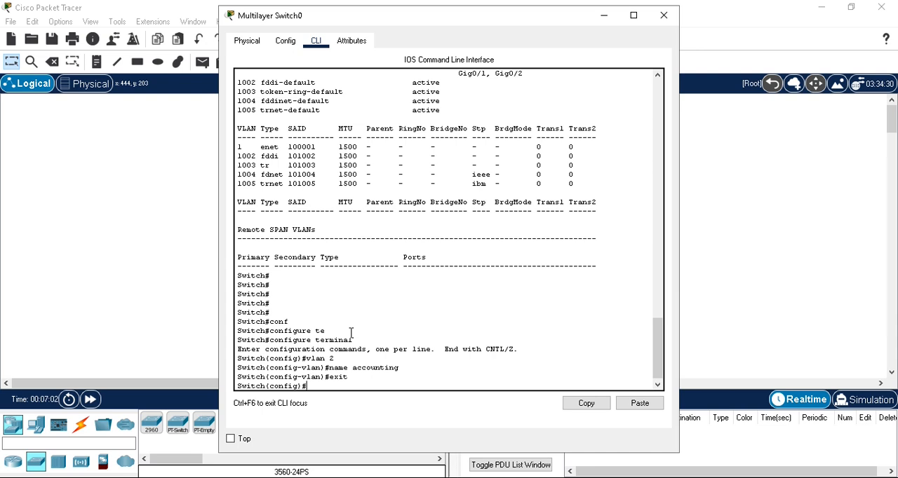
# - Create VLAN 4 with the name engineering and exit back to global configuration mode
pyautogui.write('vlan 4')
pyautogui.press('Return')
pyautogui.write('n)#name')
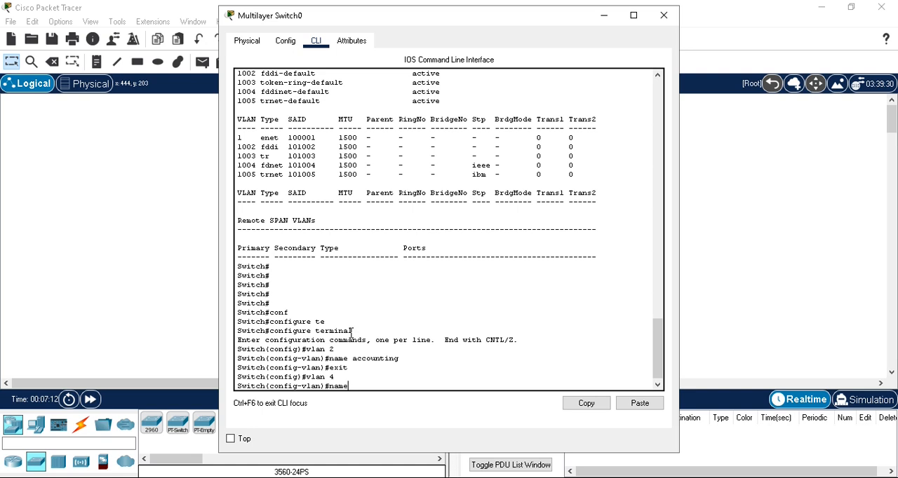
pyautogui.write(' engineering')
pyautogui.press('Return')
pyautogui.write('exi')
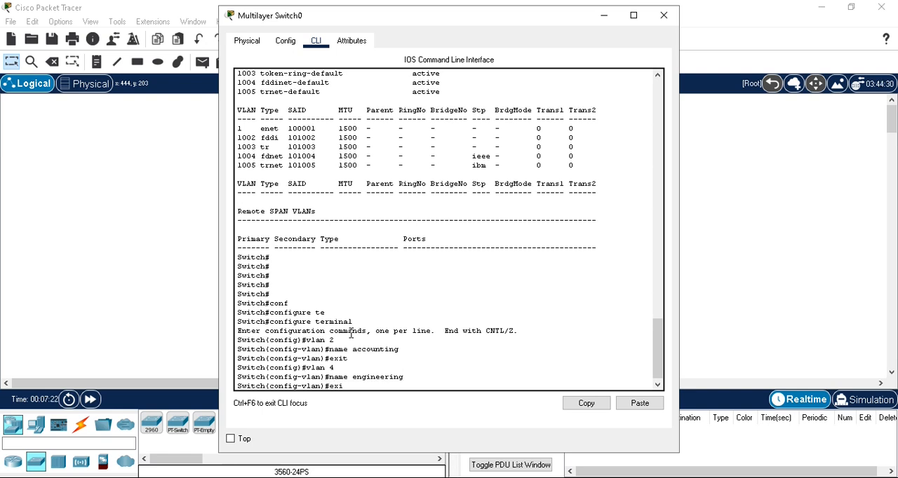
pyautogui.write('t')
pyautogui.press('Return')
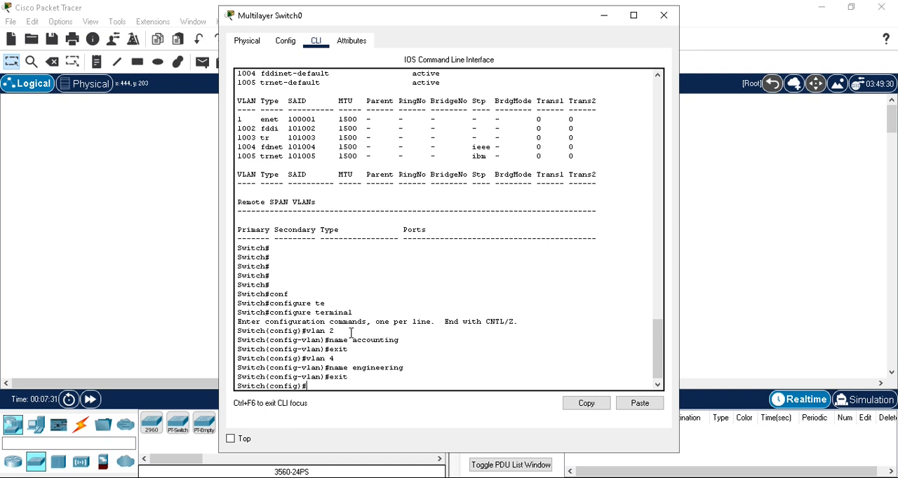
# - Return to privileged mode and run show vlan to check the accounting and engineering VLAN entries and their port assignments
pyautogui.write('exit')
pyautogui.press('Return')
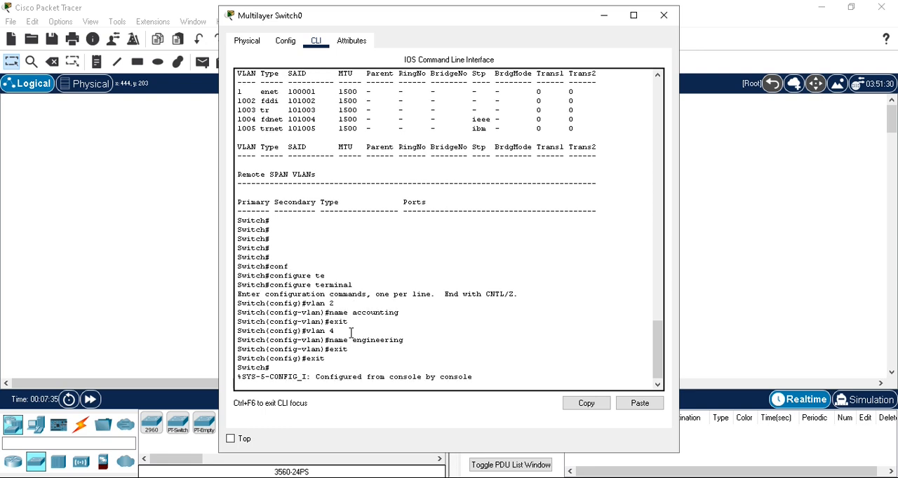
pyautogui.press('Return')
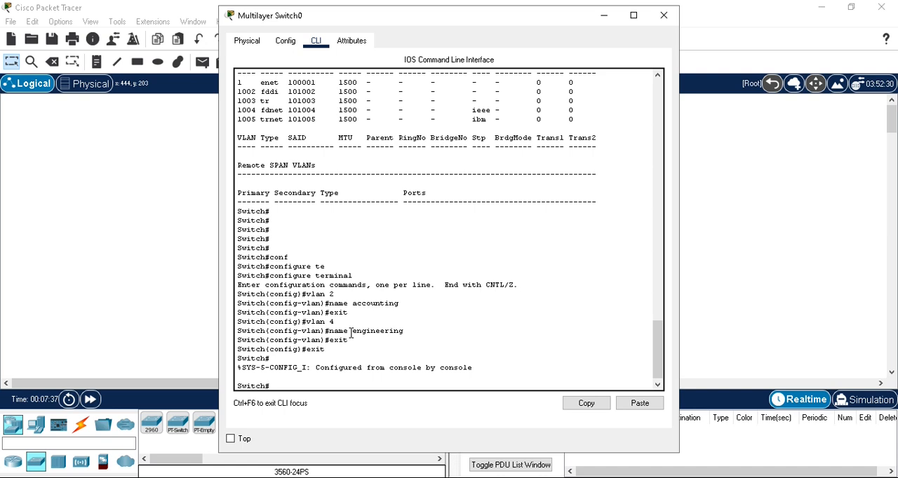
pyautogui.write('show vlan')
pyautogui.press('Return')
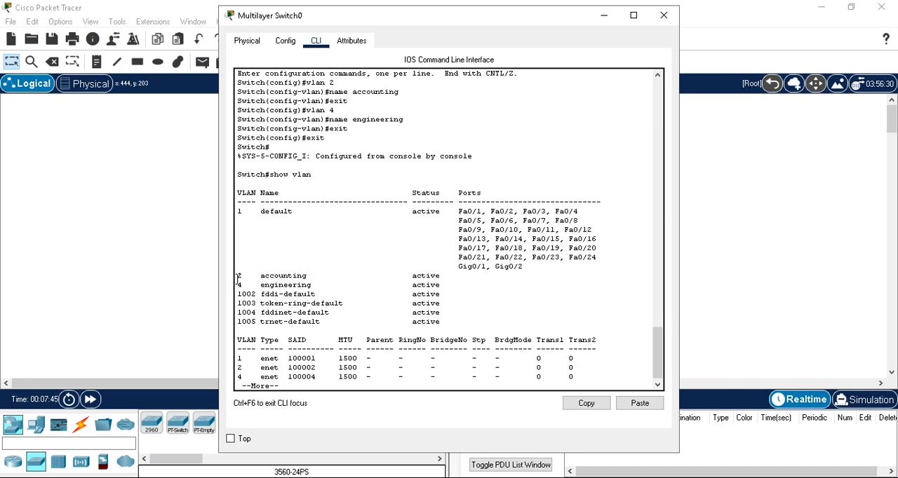
pyautogui.moveTo(237, 277); pyautogui.dragTo(314, 276)
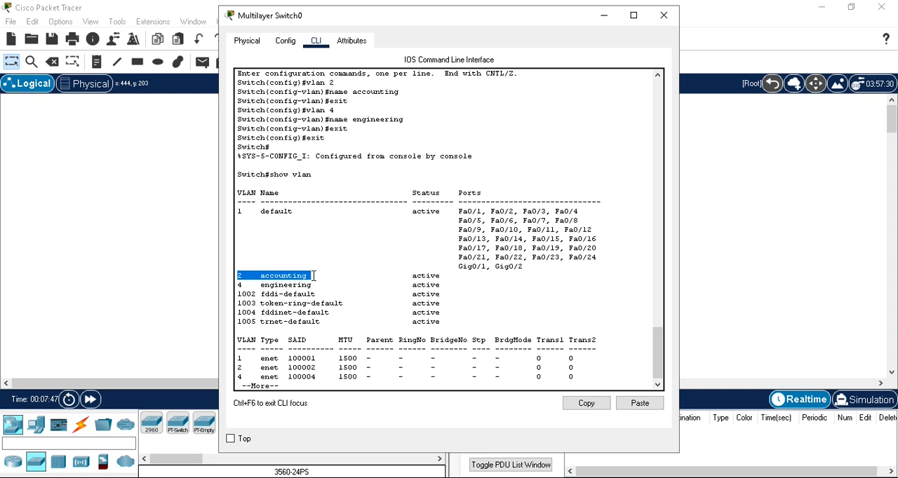
pyautogui.moveTo(237, 285); pyautogui.dragTo(298, 288)
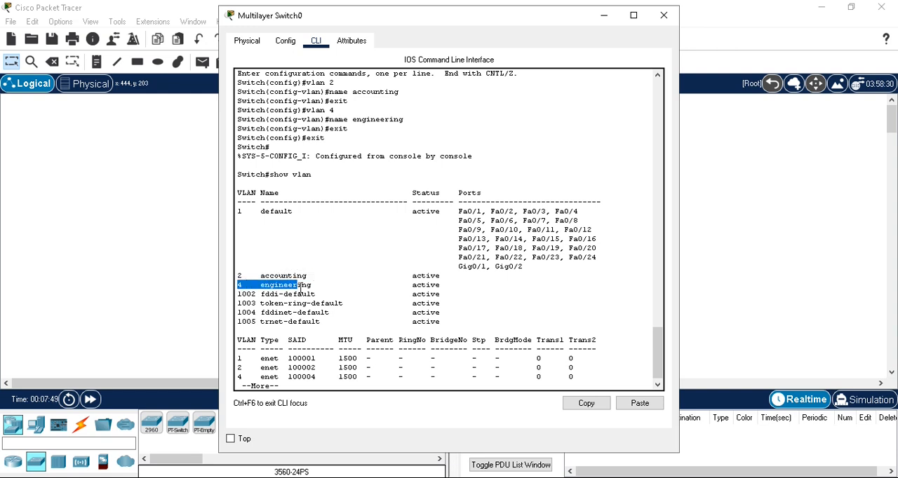
pyautogui.moveTo(412, 275); pyautogui.dragTo(486, 284)
pyautogui.click(454, 285)
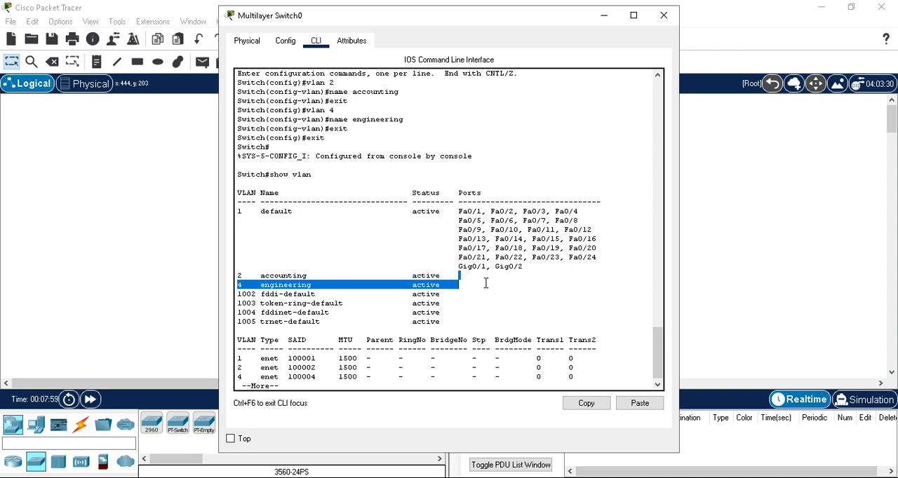
# - Page through the remaining VLAN listing until the privileged prompt returns
pyautogui.press('space')
pyautogui.press('Return')
pyautogui.press('Return')
pyautogui.press('Return')
pyautogui.press('Return')
pyautogui.press('Return')
pyautogui.press('Return')
pyautogui.press('Return')
pyautogui.press('Return')
pyautogui.press('Return')
pyautogui.press('Return')
pyautogui.press('Return')
pyautogui.press('Return')
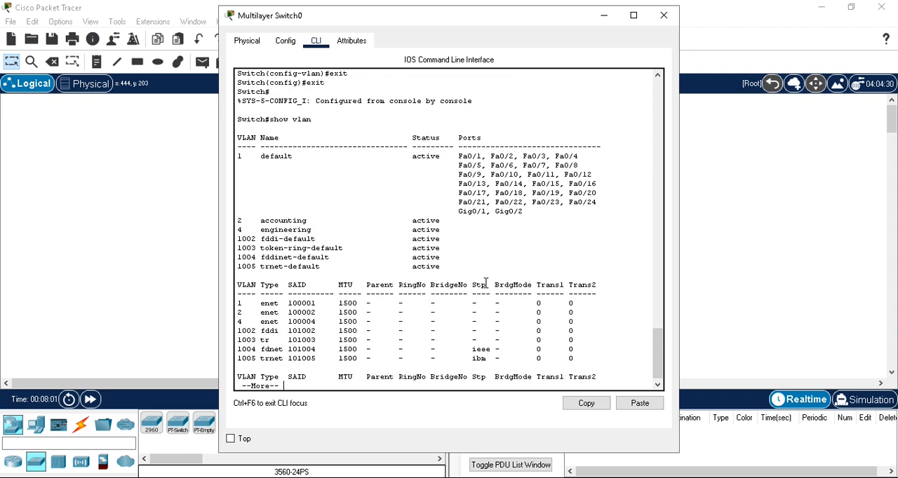
pyautogui.press('Return')
pyautogui.press('Return')
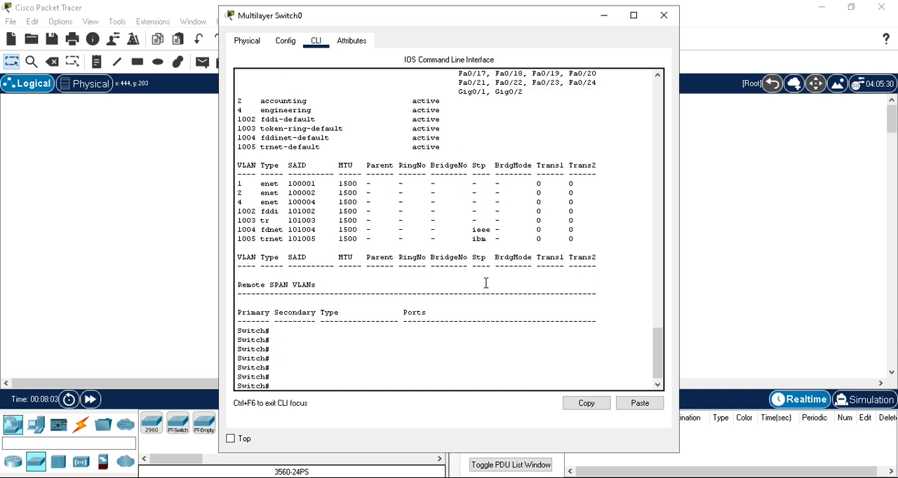
# - Enter global configuration mode with configure terminal
pyautogui.write('confi')
pyautogui.press('Tab')
pyautogui.write('t')
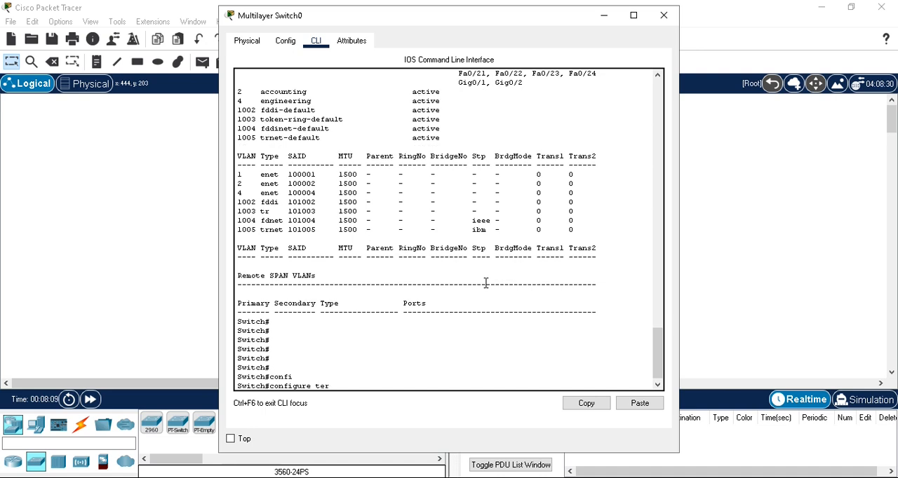
pyautogui.write('er')
pyautogui.press('Tab')
pyautogui.press('Return')
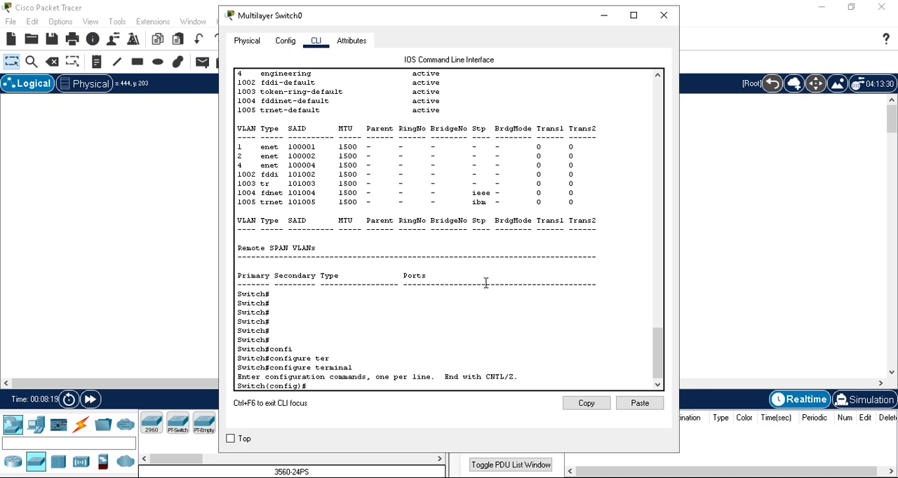
# - Enter interface range configuration for ports fastEthernet 0/1-10
pyautogui.write('interfa')
pyautogui.press('Tab')
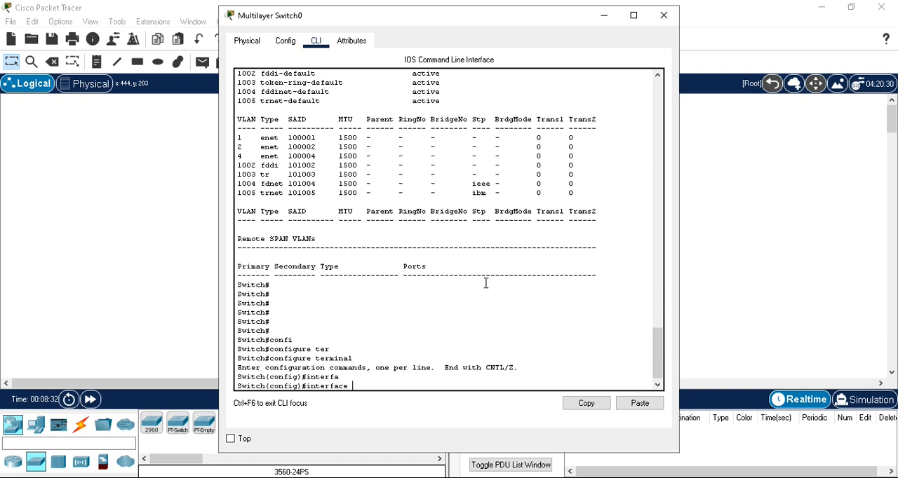
pyautogui.write('range')
pyautogui.write('fast')
pyautogui.press('Tab')
pyautogui.write('0/1-10')
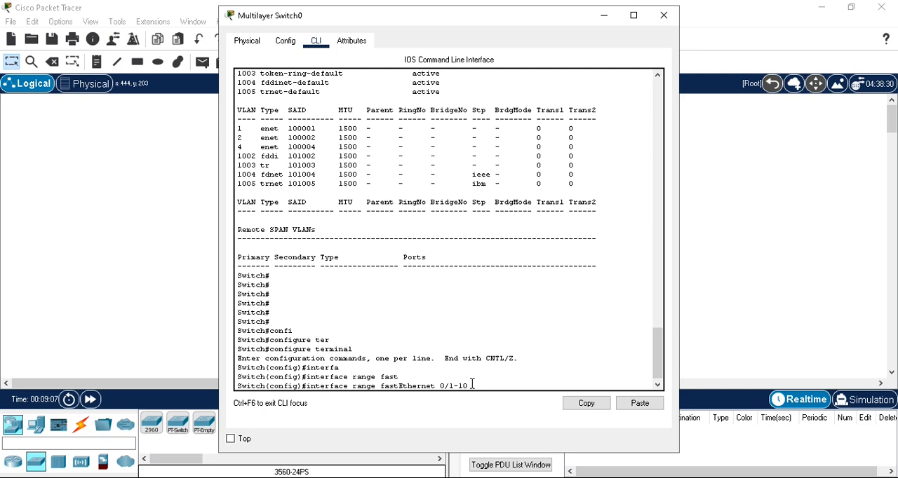
pyautogui.press('Return')
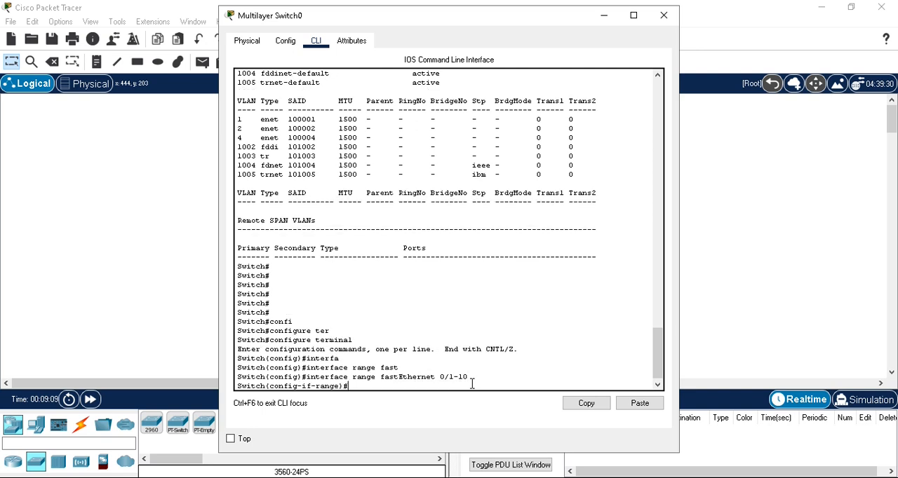
# - Set the ports fastEthernet 0/1-10 to access mode with switchport mode access
pyautogui.doubleClick(328, 387)
pyautogui.click(368, 386)
pyautogui.write('switc')
pyautogui.press('Tab')
pyautogui.write('mode')
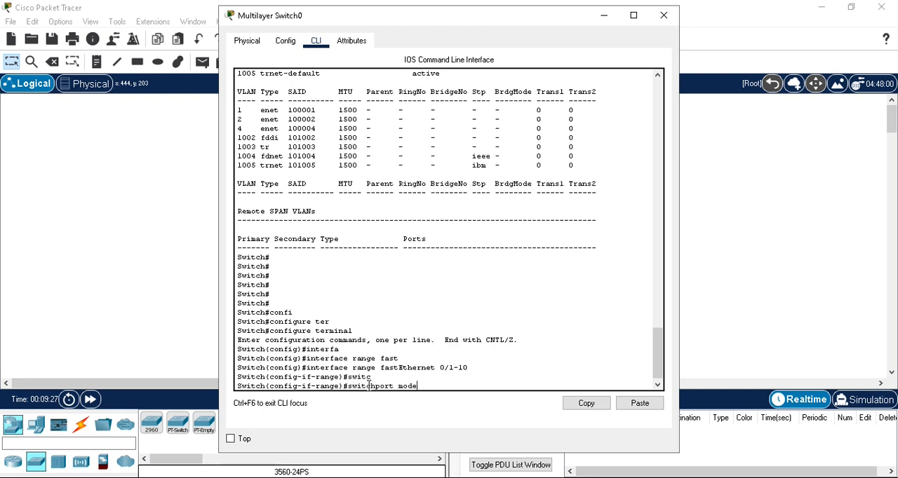
pyautogui.write(' access')
pyautogui.press('Return')
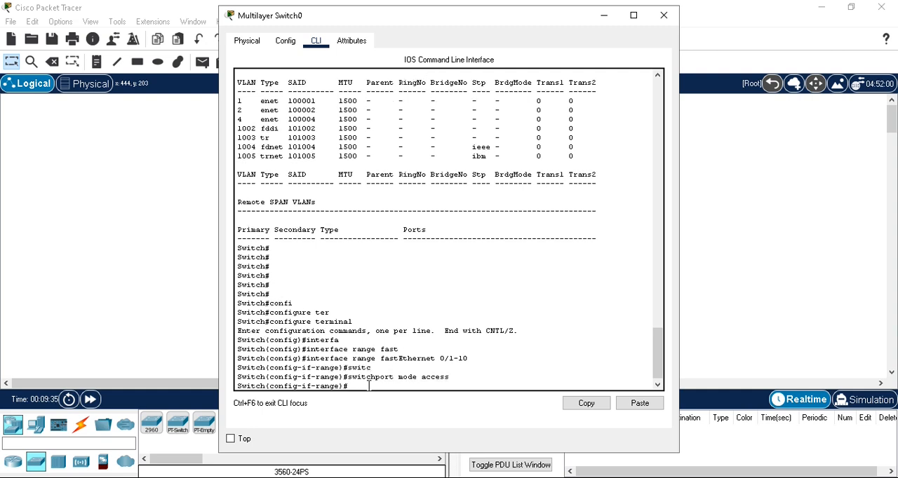
# - Assign the ports fastEthernet 0/1-10 to VLAN 2 with switchport access vlan 2
pyautogui.write('switchport access vlan 2')
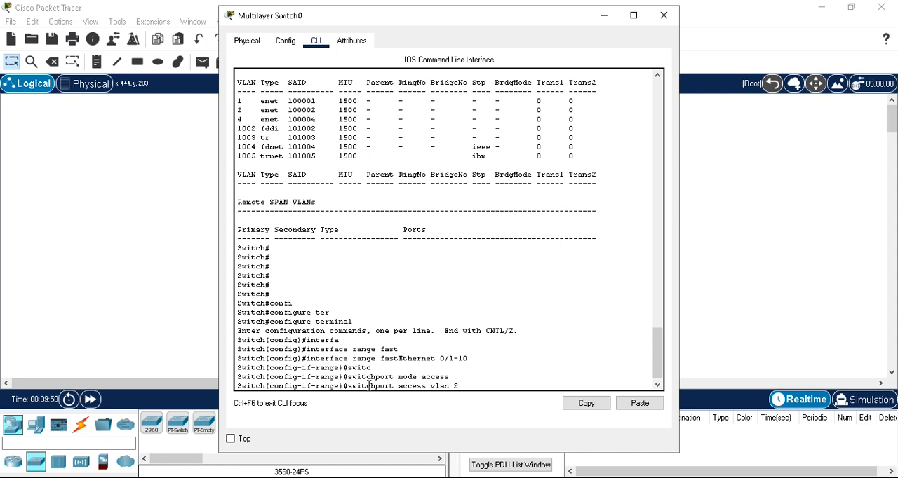
pyautogui.press('Return')
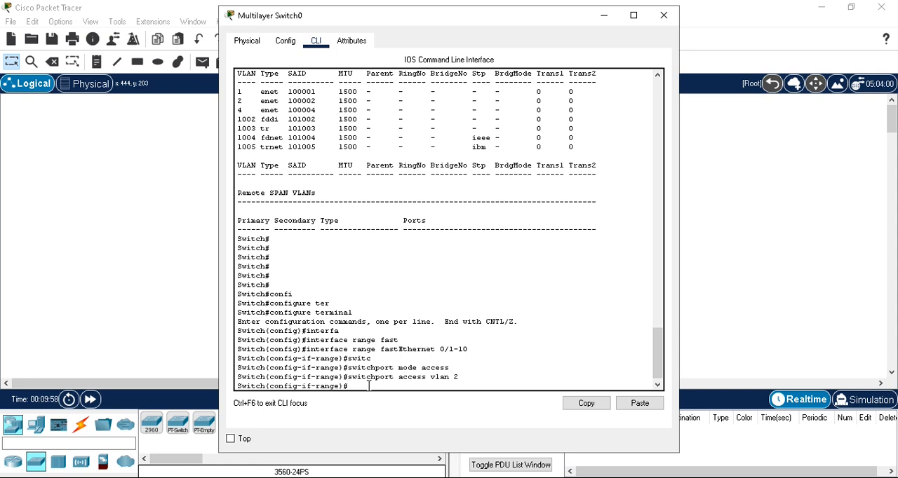
# - Enable the fastEthernet 0/1-10 ports with no shut and exit the interface range
pyautogui.write('o shut')
pyautogui.press('Return')
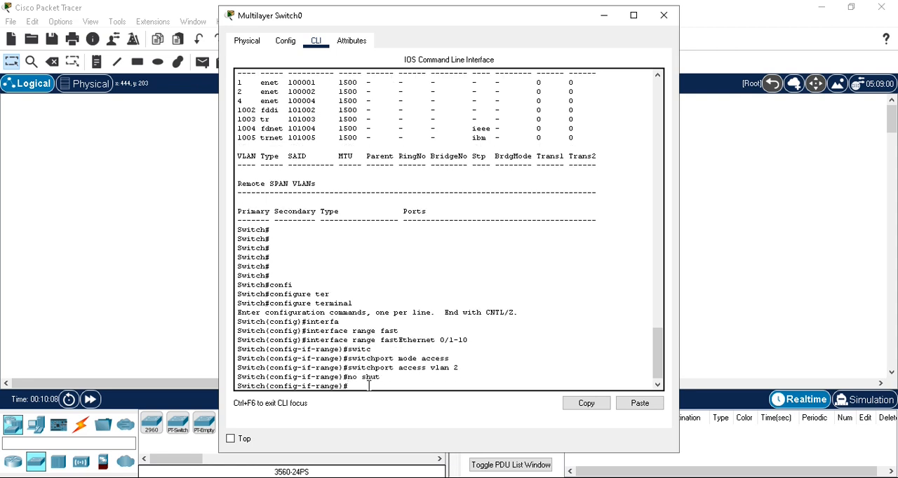
pyautogui.write('exit')
pyautogui.press('Return')
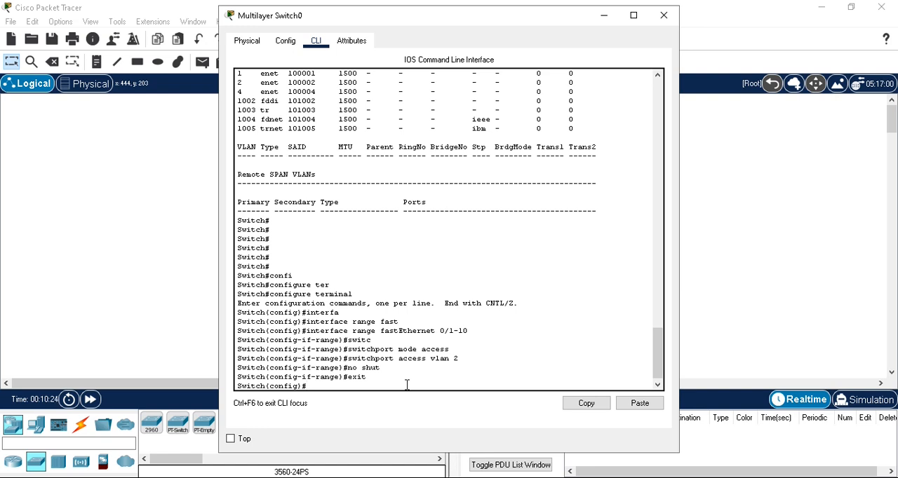
# - Reuse the earlier interface range command, changed to enter configuration for ports fastEthernet 0/11-20
pyautogui.press('Up')
pyautogui.press('Up')
pyautogui.press('Up')
pyautogui.press('Up')
pyautogui.press('Up')
pyautogui.press('Left')
pyautogui.press('Left')
pyautogui.press('Left')
pyautogui.write('1')
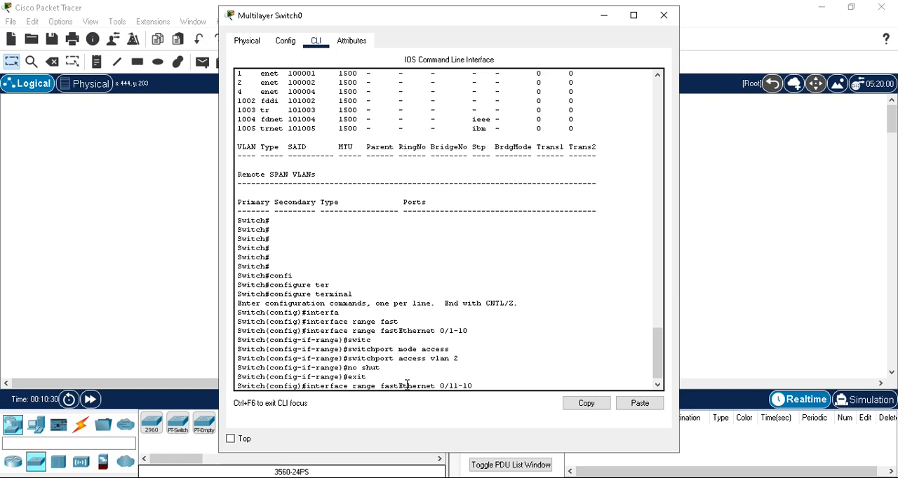
pyautogui.press('Right')
pyautogui.press('Right')
pyautogui.press('BackSpace')
pyautogui.write('2')
pyautogui.press('Return')
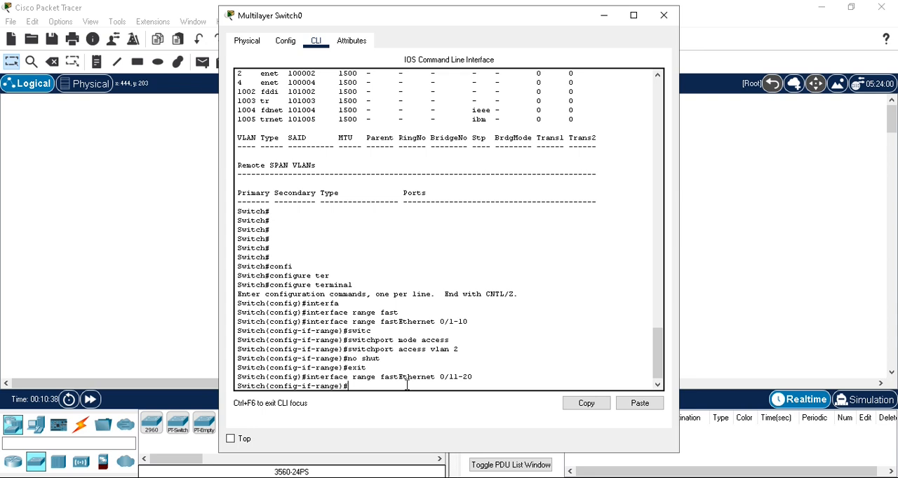
# - Set the ports fastEthernet 0/11-20 to access mode and assign them to VLAN 4
pyautogui.press('Up')
pyautogui.press('Up')
pyautogui.press('Up')
pyautogui.press('Up')
pyautogui.press('Up')
pyautogui.press('Return')
pyautogui.press('Up')
pyautogui.press('Up')
pyautogui.press('Up')
pyautogui.press('Up')
pyautogui.press('Up')
pyautogui.press('BackSpace')
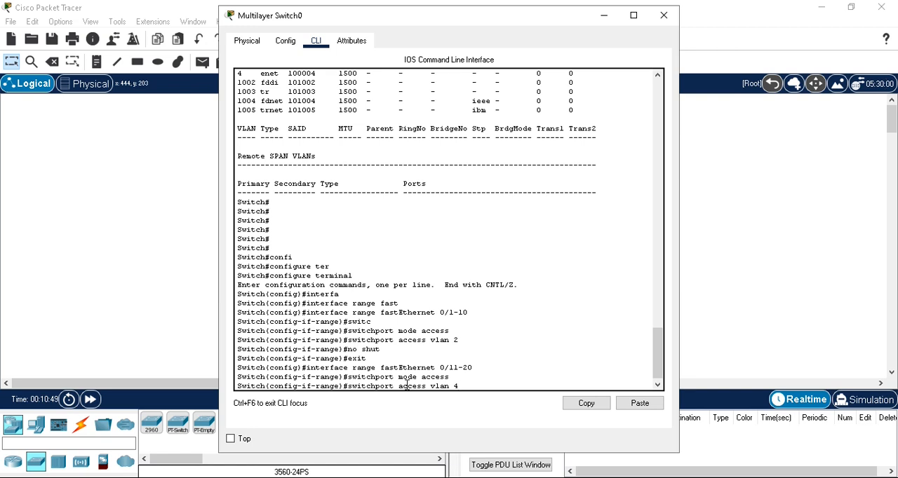
pyautogui.press('Return')
# - Enable the fastEthernet 0/11-20 ports with no shut and exit the interface range
pyautogui.write('no shut')
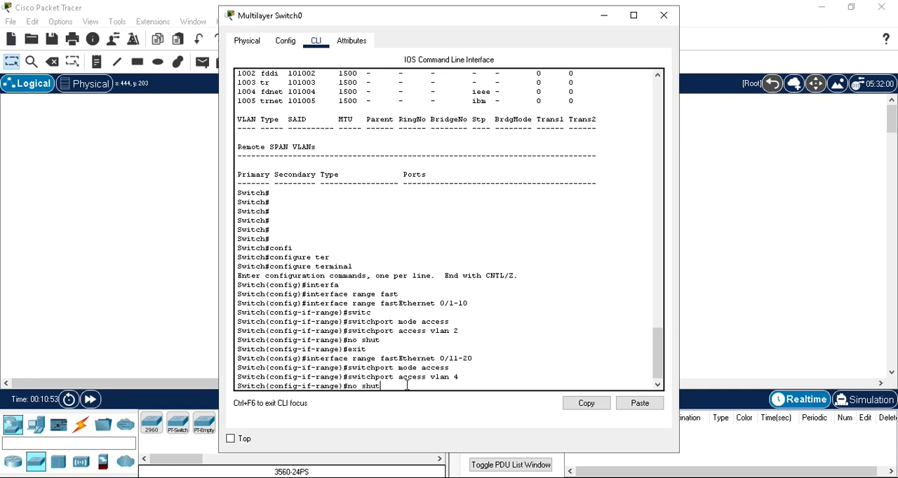
pyautogui.press('Return')
pyautogui.write('exit')
pyautogui.press('Return')
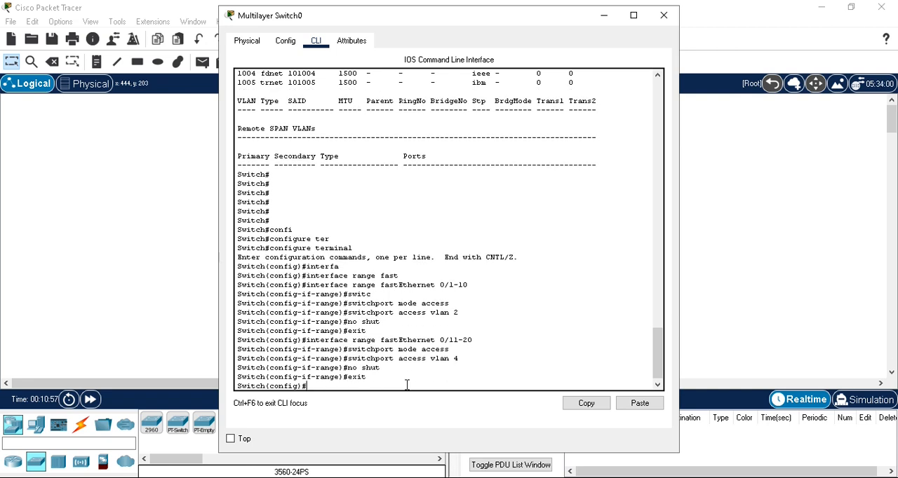
# - Leave configuration mode and run show vlan to check the ports assigned to the accounting, engineering and default VLANs
pyautogui.write('exit')
pyautogui.press('Return')
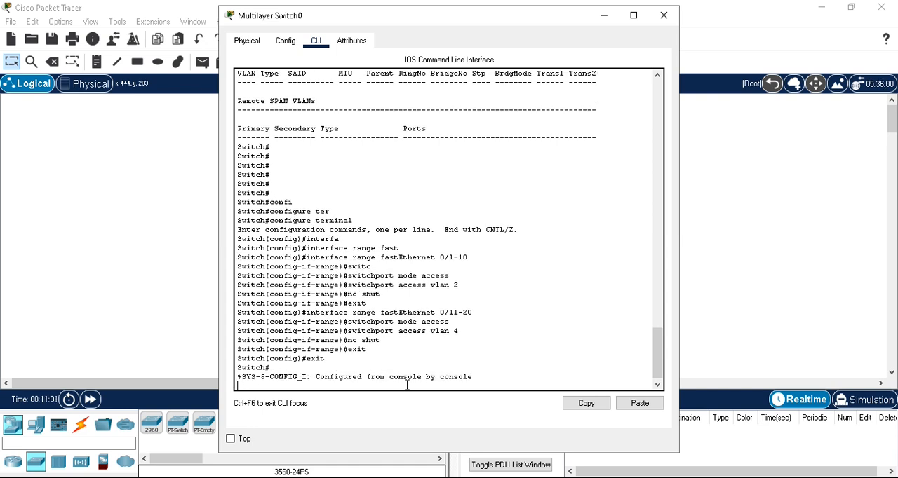
pyautogui.press('Return')
pyautogui.press('Up')
pyautogui.press('Up')
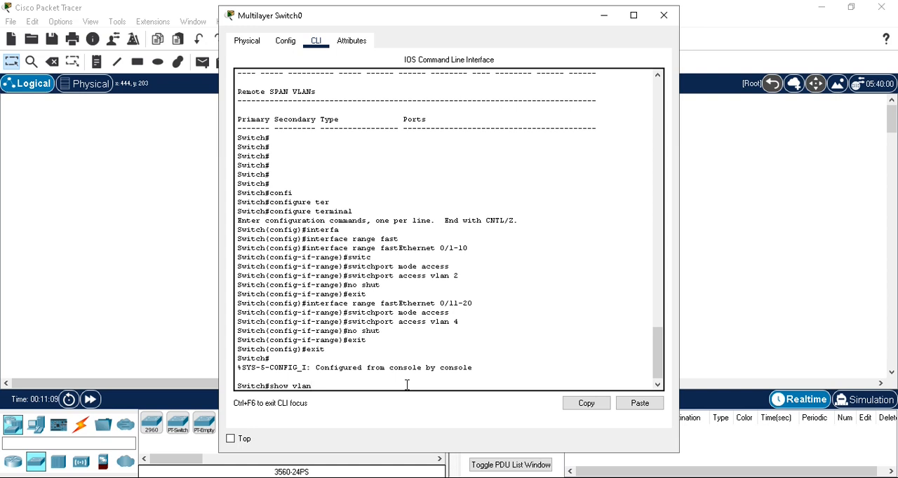
pyautogui.press('Return')
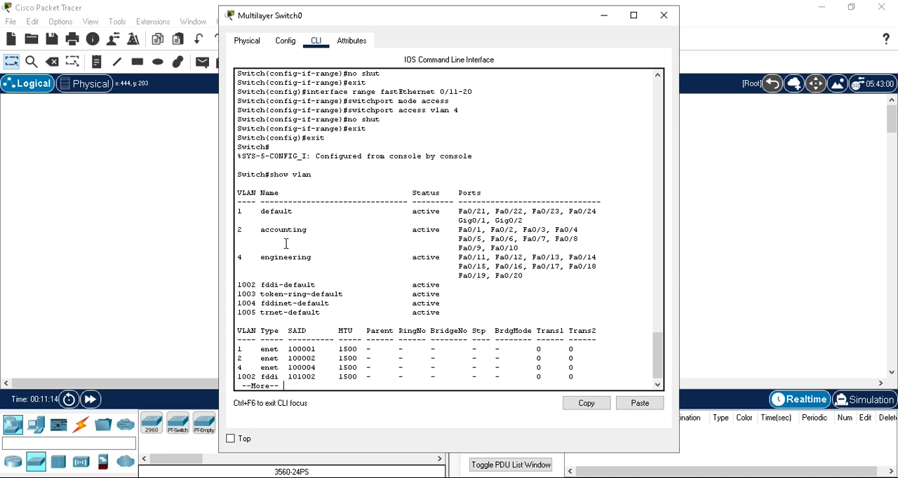
pyautogui.moveTo(460, 229); pyautogui.dragTo(517, 248)
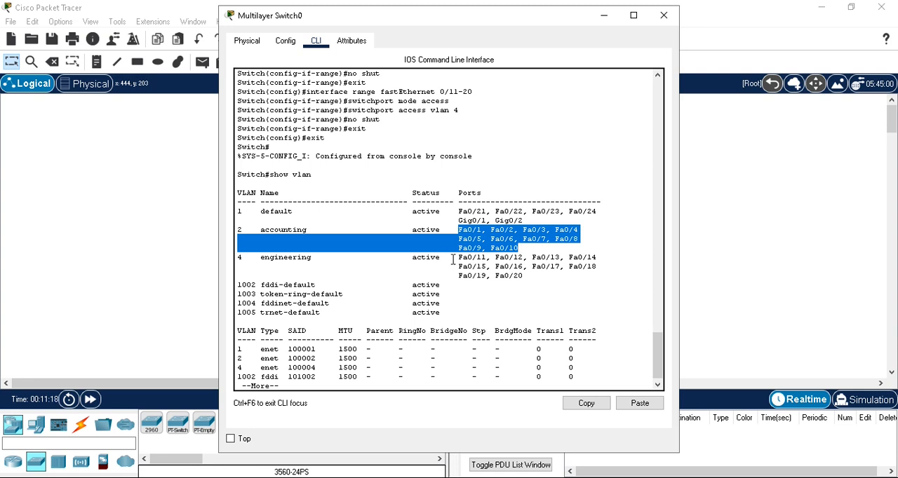
pyautogui.moveTo(463, 261); pyautogui.dragTo(527, 276)
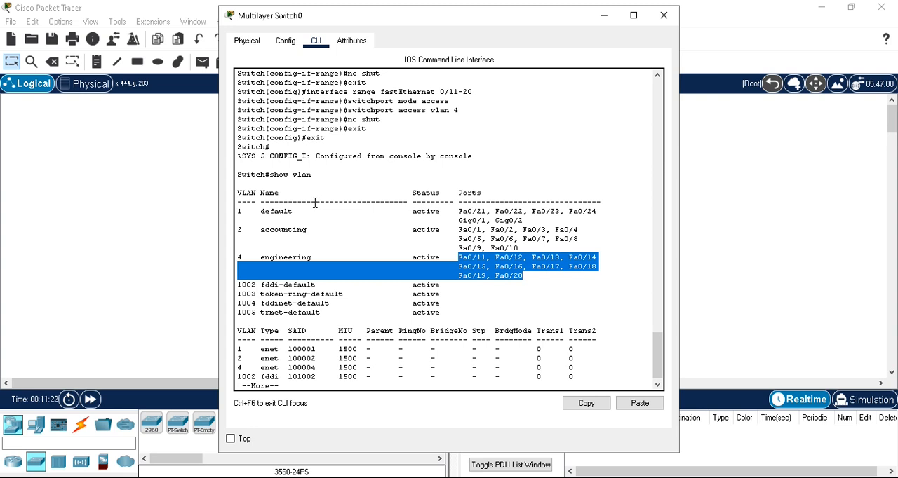
pyautogui.moveTo(459, 211); pyautogui.dragTo(524, 218)
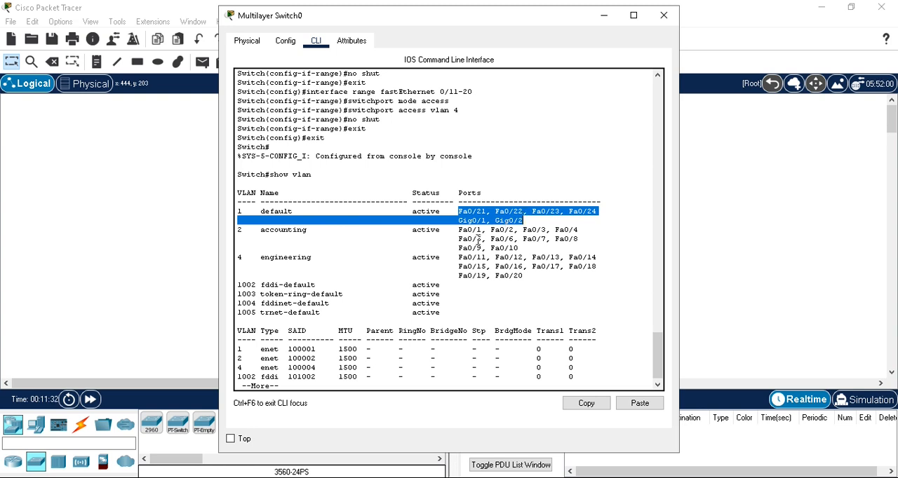
# - Page through the rest of the VLAN table to get back to the privileged prompt
pyautogui.press('Return')
pyautogui.press('Return')
pyautogui.press('Return')
pyautogui.press('Return')
pyautogui.press('Return')
pyautogui.press('Return')
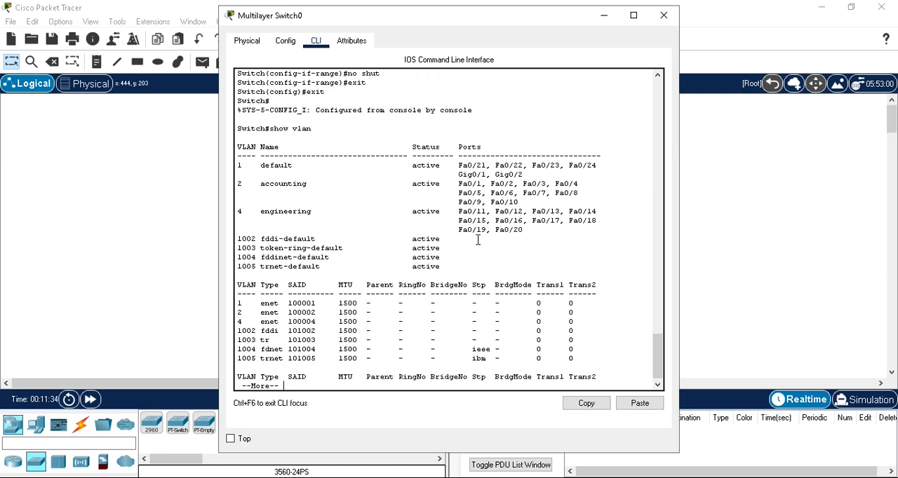
pyautogui.press('Return')
pyautogui.press('Return')
pyautogui.press('Return')
pyautogui.press('Return')
pyautogui.press('Return')
pyautogui.press('Return')
pyautogui.press('Return')
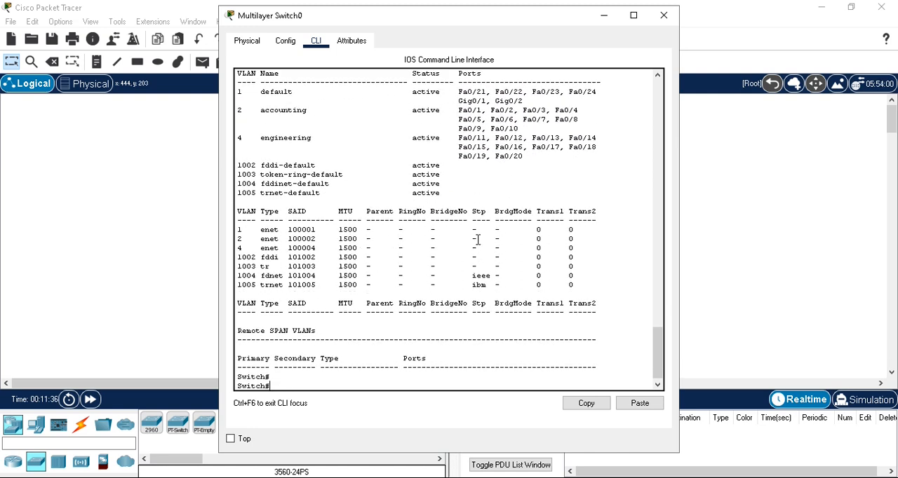
# - Reenter global configuration mode with configure terminal
pyautogui.write('configure terminal')
pyautogui.press('Return')
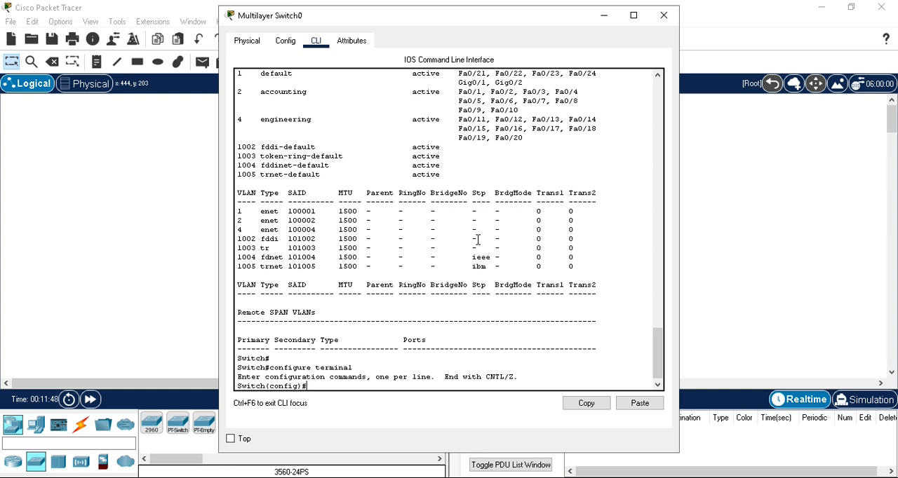
# - Enter interface configuration mode for gigabitEthernet 0/1
pyautogui.write('inter')
pyautogui.press('Tab')
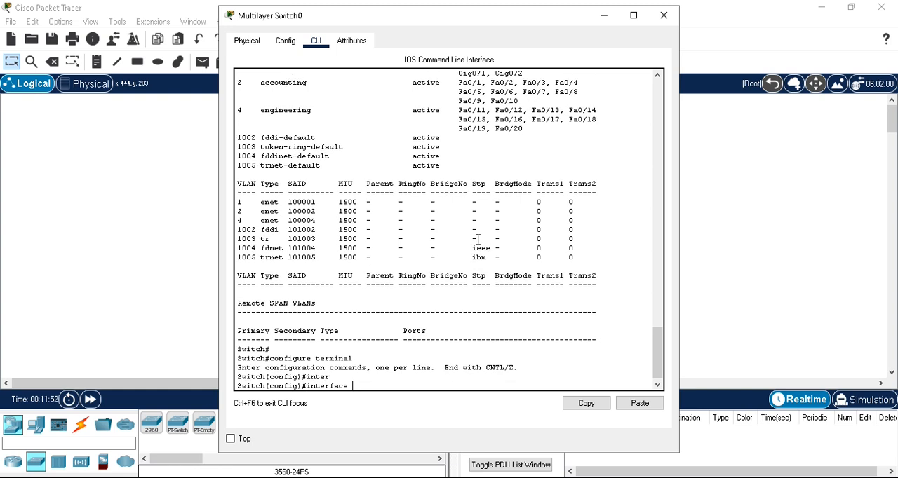
pyautogui.write('g')
pyautogui.write('gig')
pyautogui.press('Tab')
pyautogui.write('0/1')
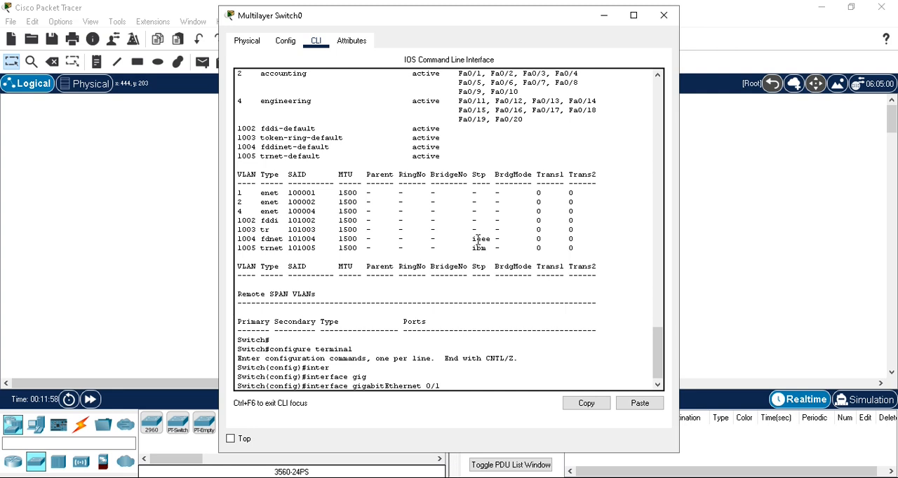
pyautogui.press('Return')
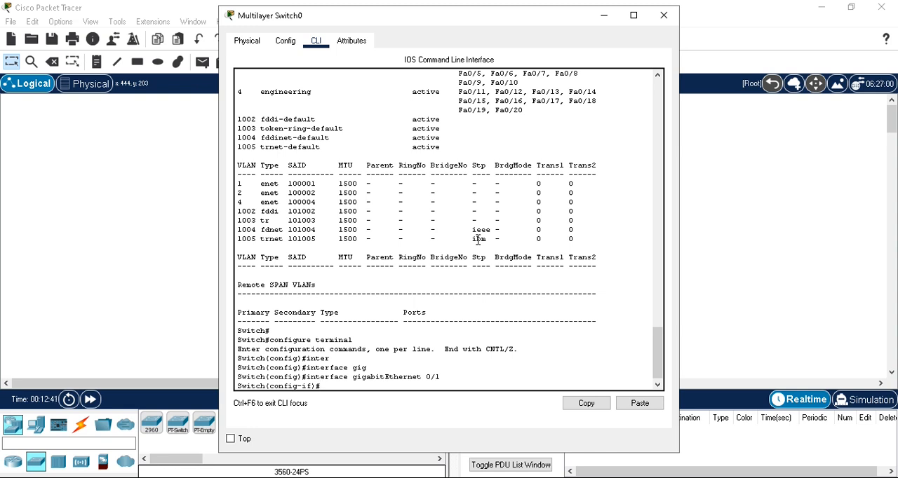
# - Set the trunk encapsulation of gigabitEthernet 0/1 to dot1q with switchport trunk encapsulation
pyautogui.write('switchport trunk encap')
pyautogui.press('Tab')
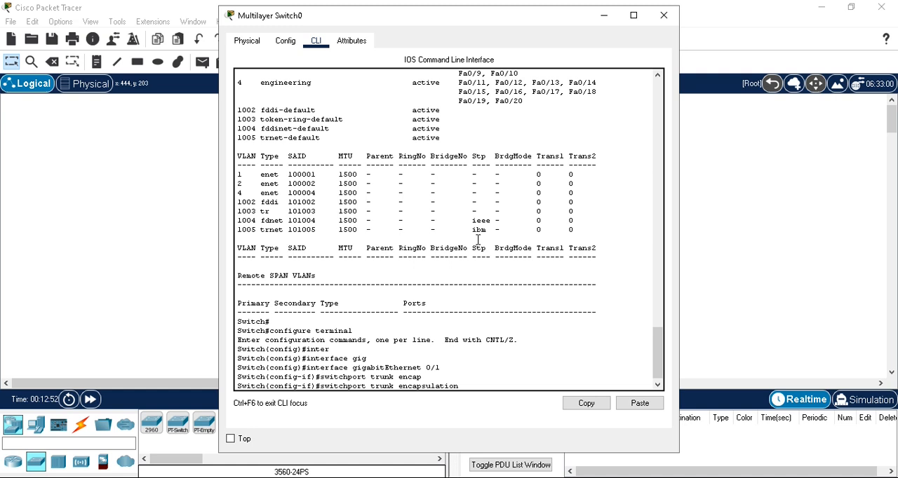
pyautogui.write('dot')
pyautogui.press('Tab')
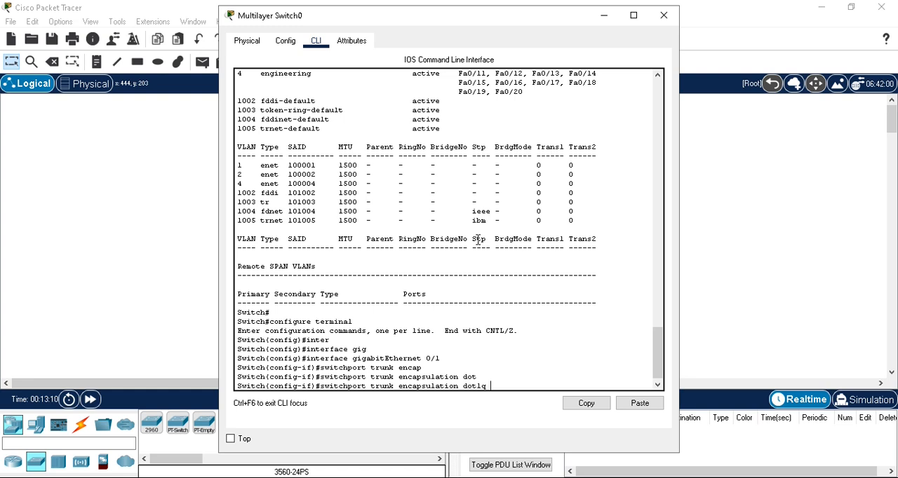
pyautogui.press('Return')
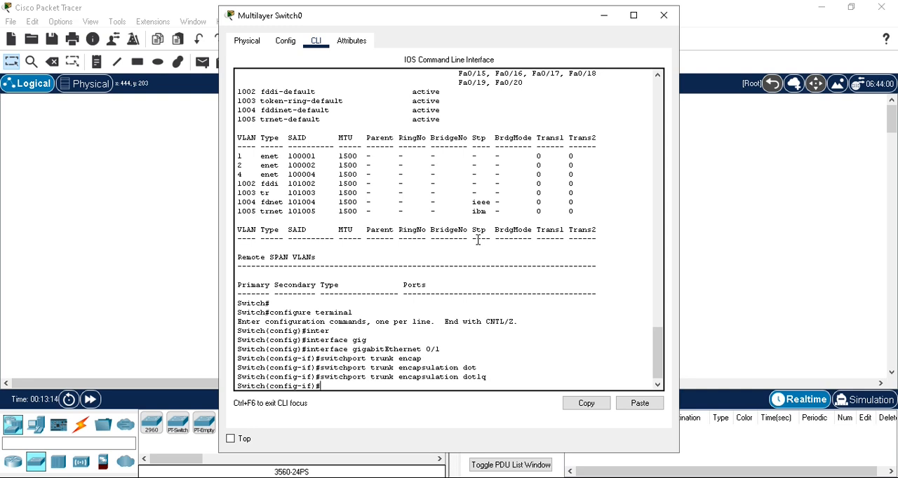
# - Put gigabitEthernet 0/1 into trunk mode with switchport mode trunk
pyautogui.write('switchport mode trunk')
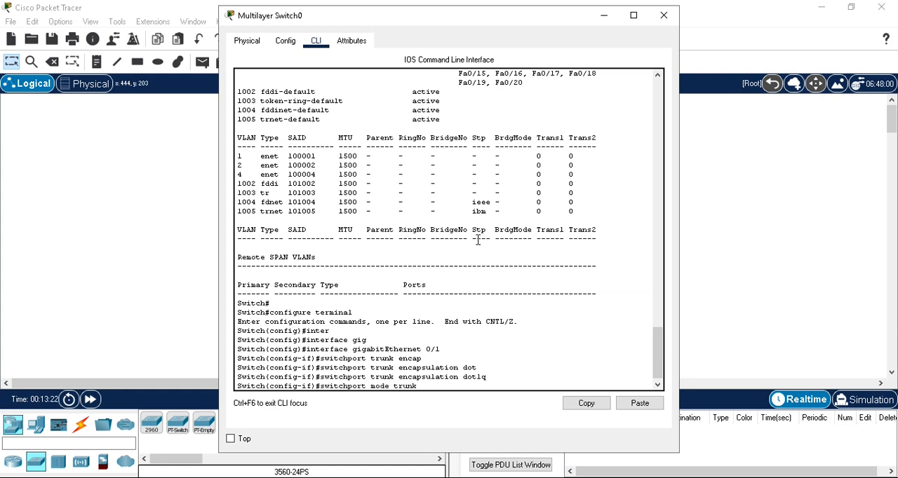
pyautogui.press('Return')
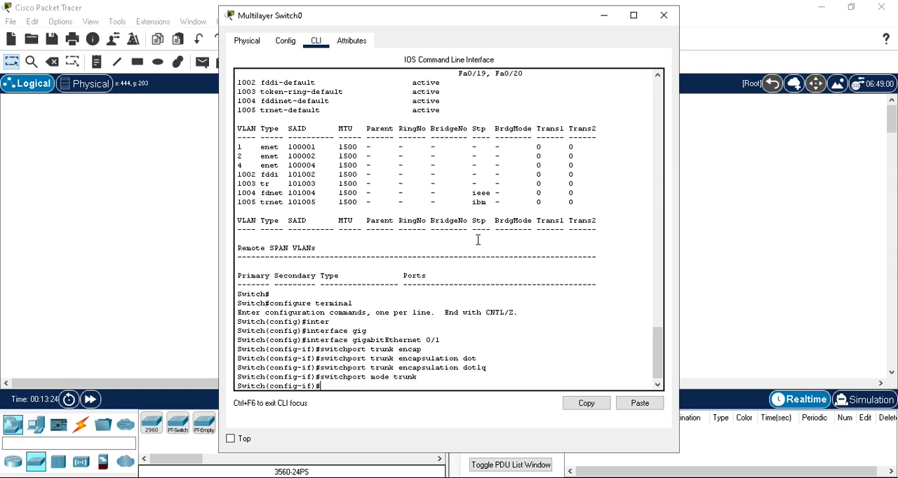
# - Enable gigabitEthernet 0/1 with no shut and exit back to privileged mode
pyautogui.write('no shut')
pyautogui.press('Return')
pyautogui.write('exit')
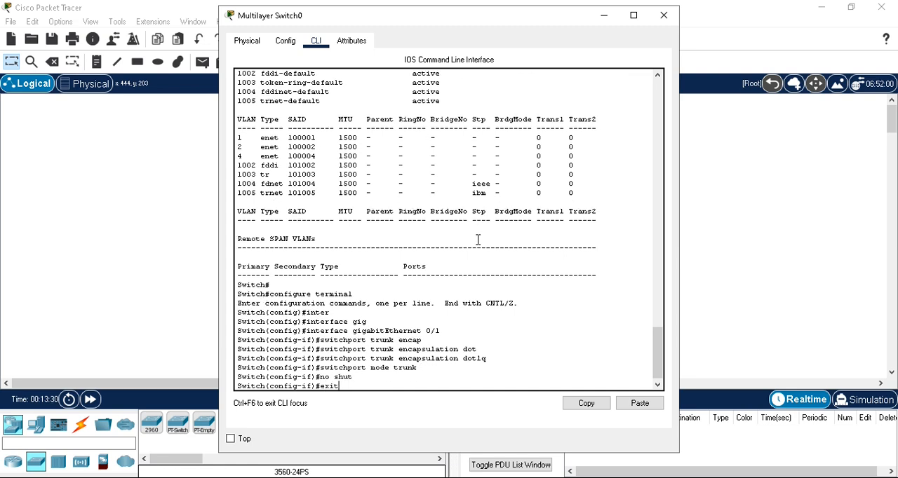
pyautogui.press('Return')
pyautogui.write('exi')
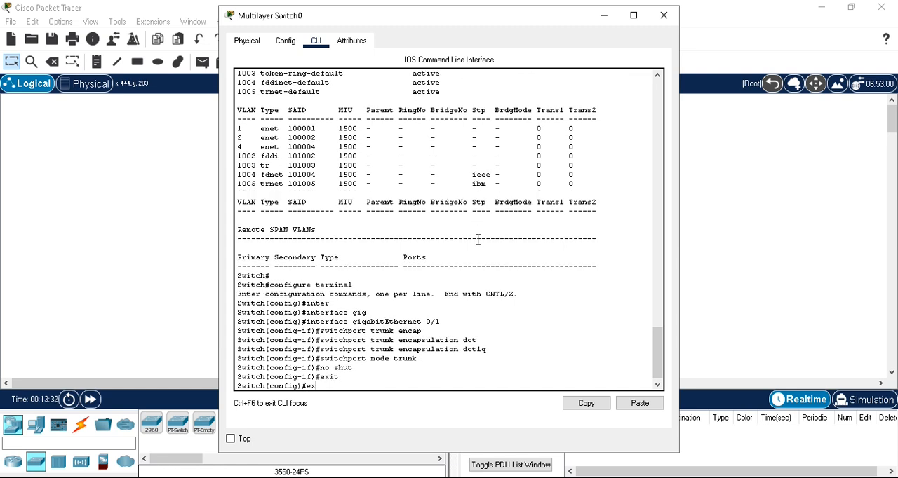
pyautogui.press('Return')
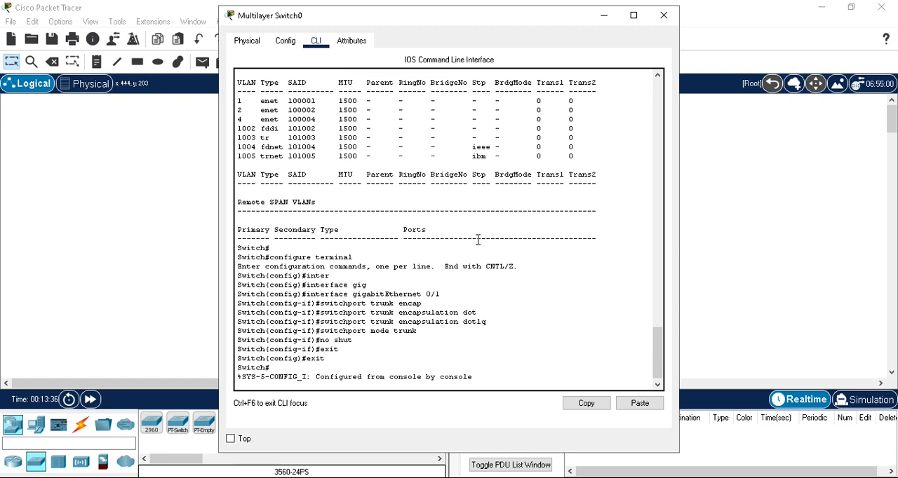
# - Save the switch configuration with wr and close the Multilayer Switch0 window
pyautogui.press('Return')
pyautogui.write('wr')
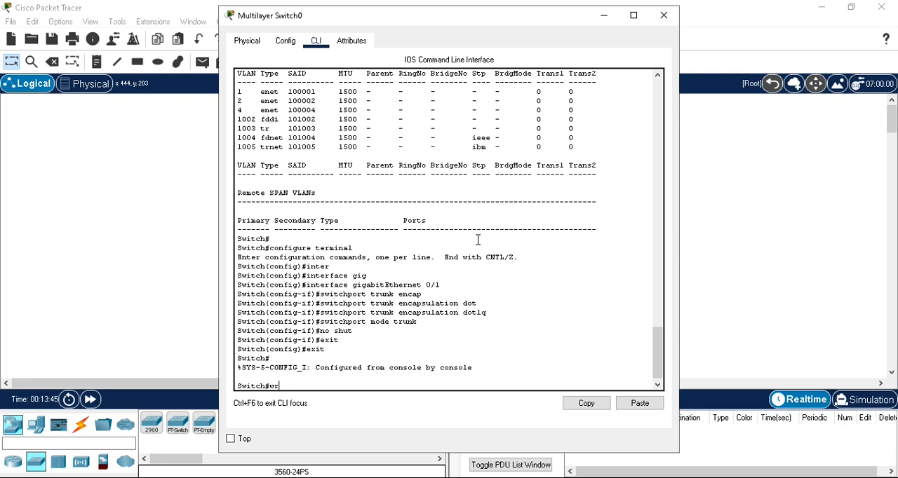
pyautogui.press('Return')
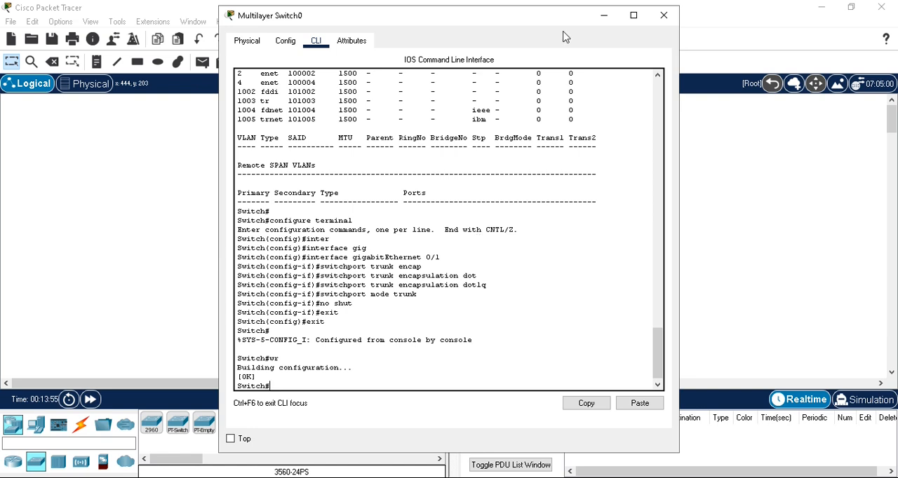
pyautogui.click(664, 16)
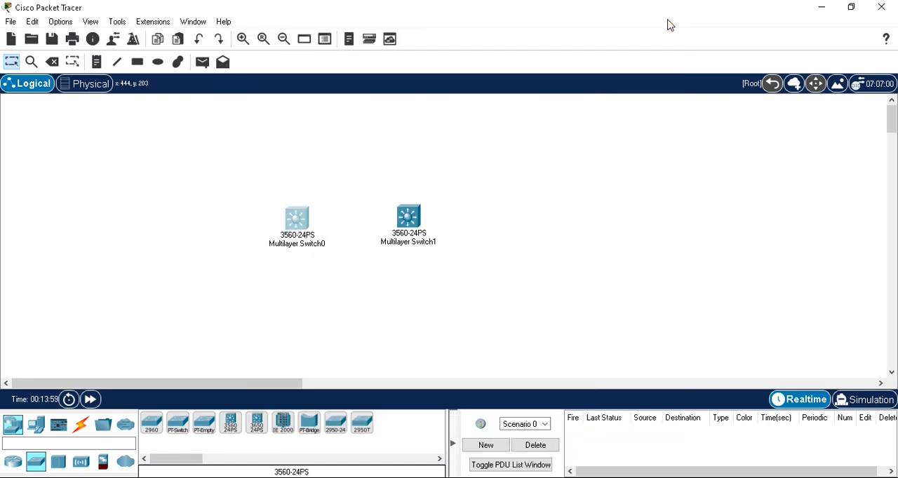
# - Open the command line of Multilayer Switch1 and answer n to the initial configuration dialog
pyautogui.click(411, 222)
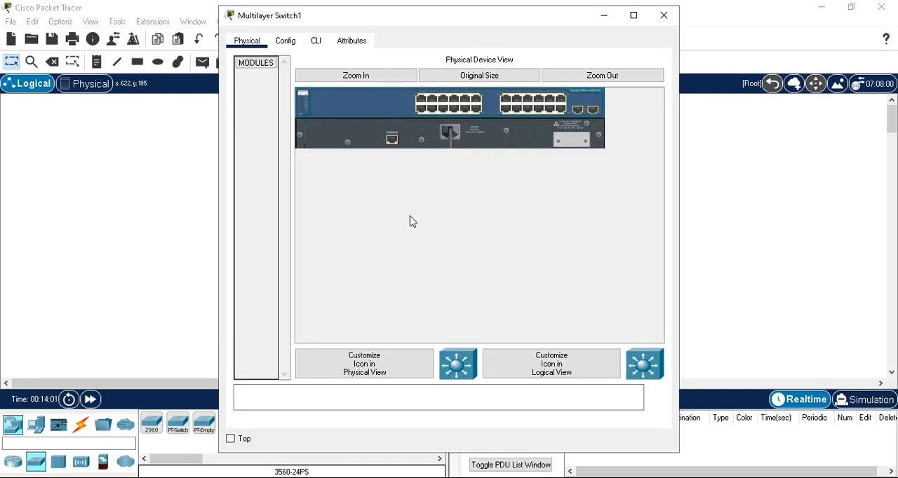
pyautogui.click(317, 42)
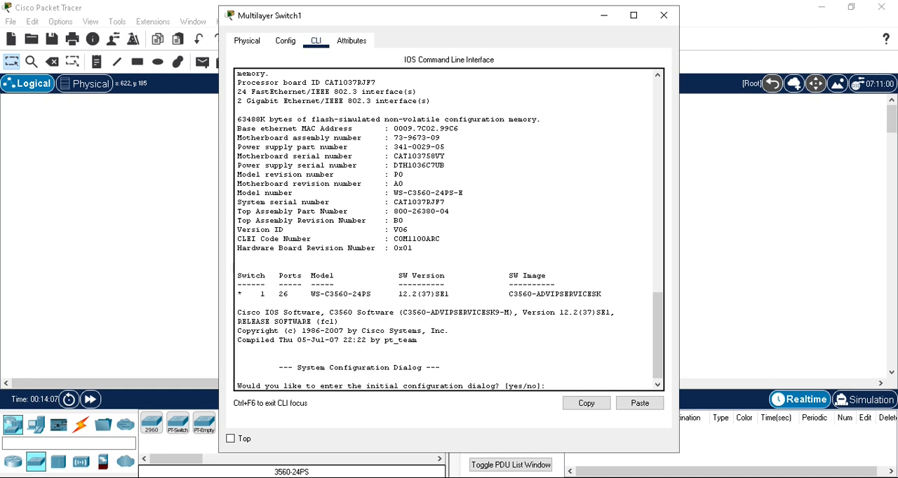
pyautogui.click(284, 42)
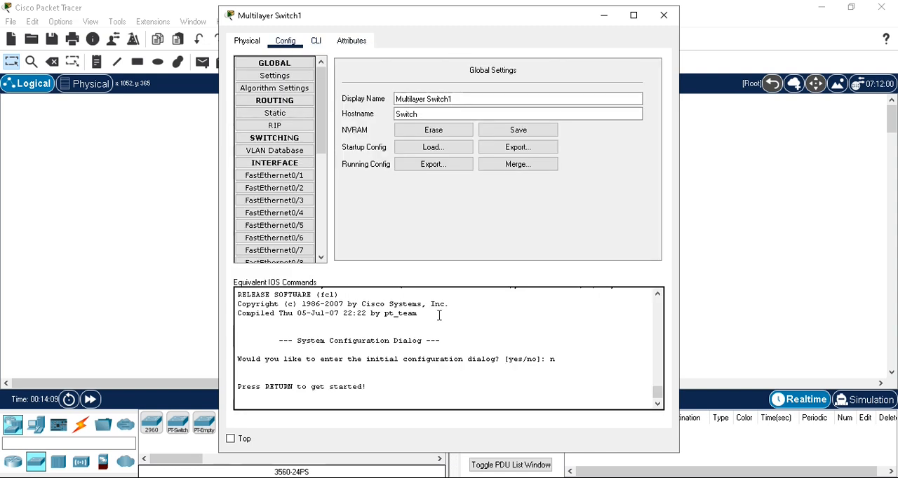
pyautogui.click(317, 40)
pyautogui.press('Return')
pyautogui.press('Return')
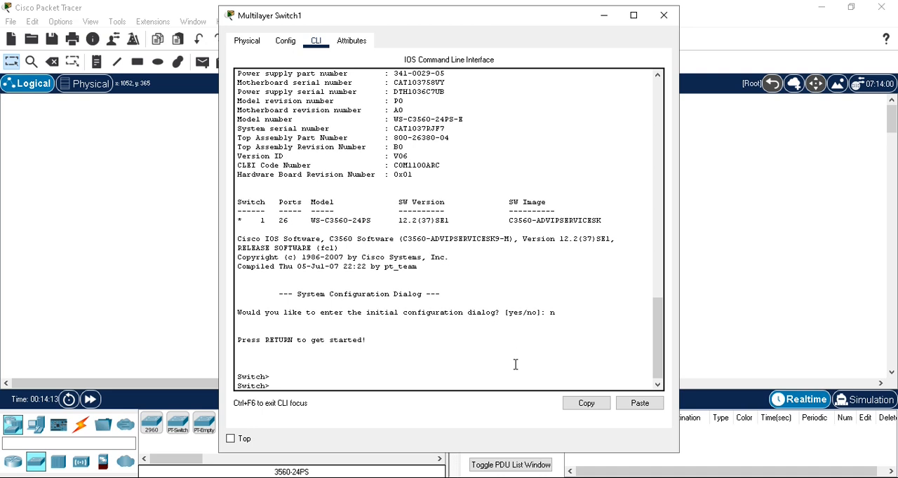
# - Enter privileged mode on Multilayer Switch1 with enable
pyautogui.write('en')
pyautogui.press('Tab')
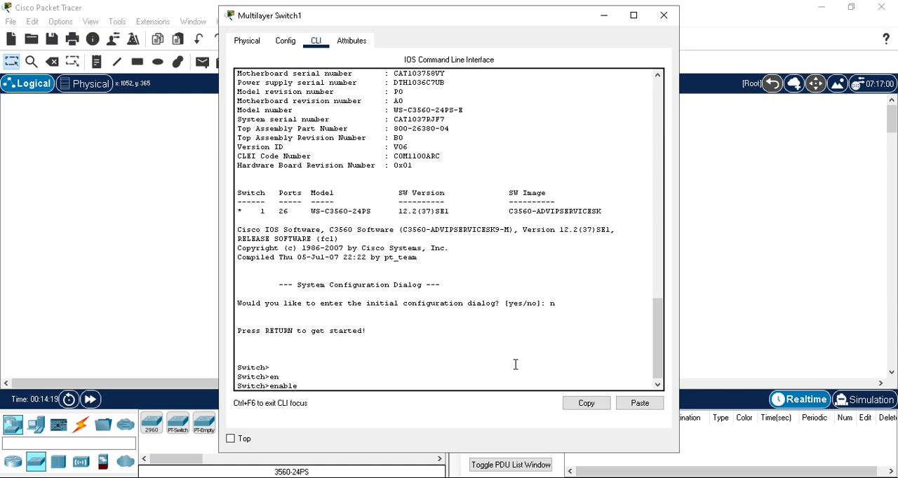
pyautogui.press('Return')
# - Run show vlan on Multilayer Switch1 and page through its VLAN and port assignments
pyautogui.write('s')
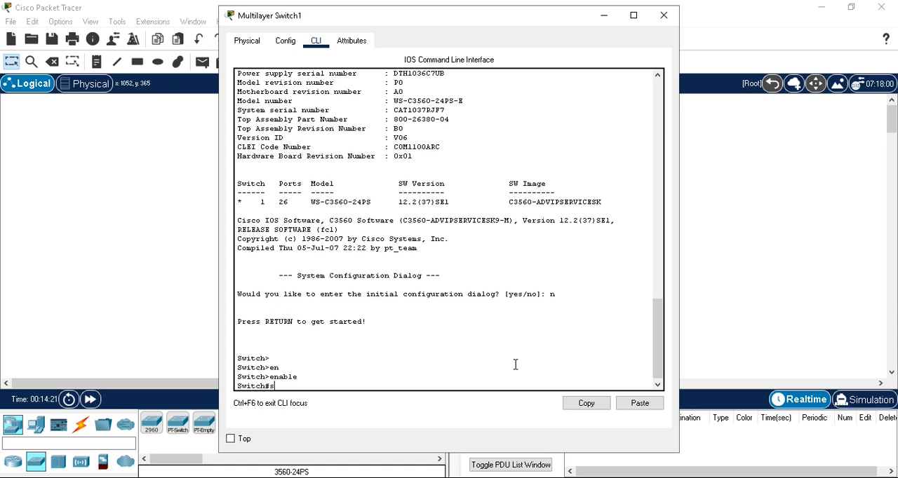
pyautogui.write('how vlan')
pyautogui.press('Return')
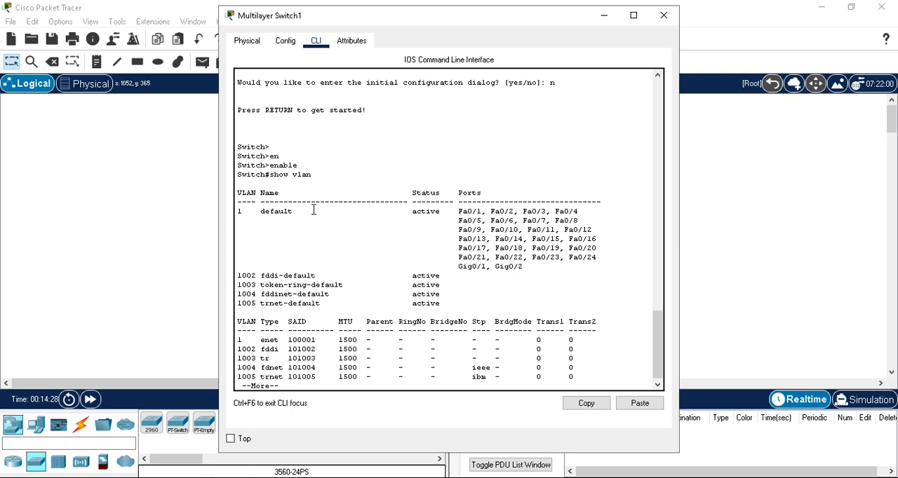
pyautogui.press('Return')
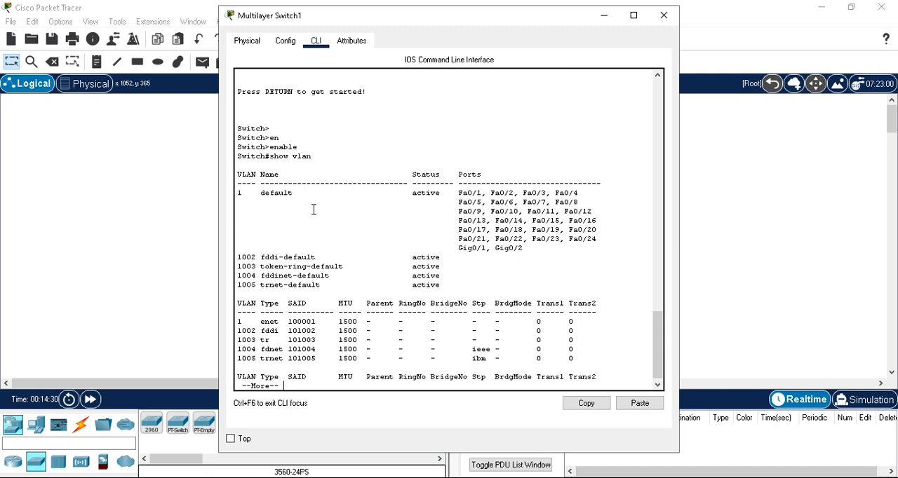
pyautogui.press('Return')
pyautogui.press('Return')
pyautogui.press('Return')
pyautogui.press('Return')
pyautogui.press('Return')
pyautogui.press('Return')
pyautogui.press('Return')
pyautogui.press('Return')
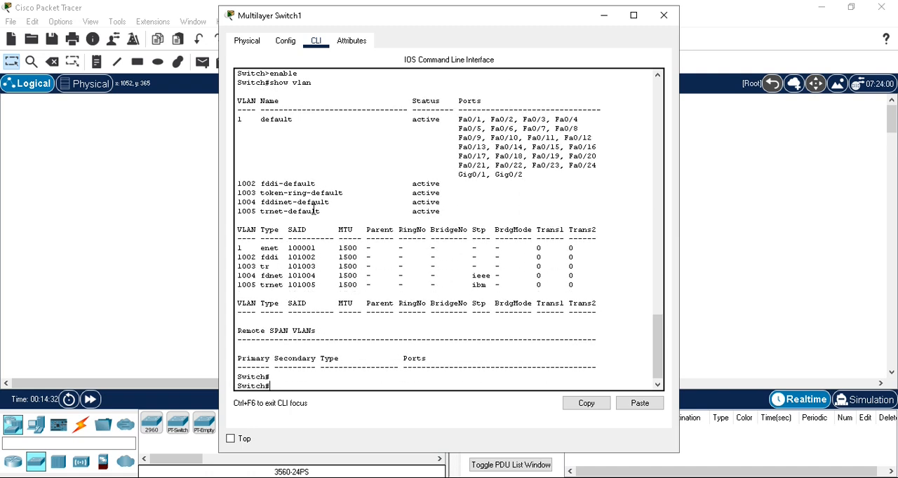
# - Enter global configuration mode on Multilayer Switch1 with configure terminal
pyautogui.write('conf')
pyautogui.press('Tab')
pyautogui.write('ter')
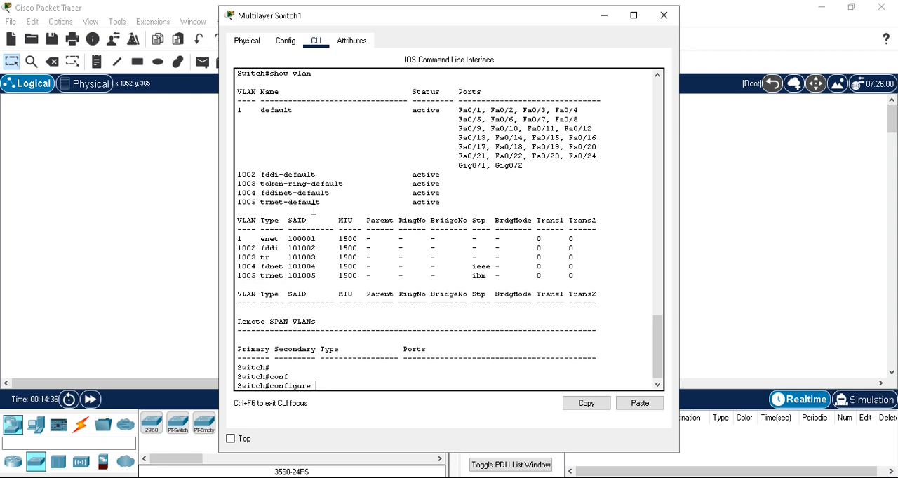
pyautogui.press('Tab')
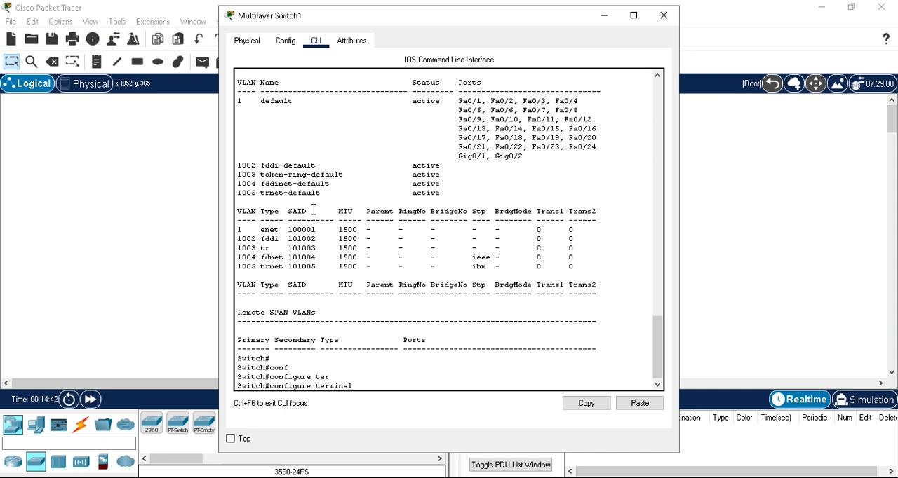
pyautogui.press('Return')
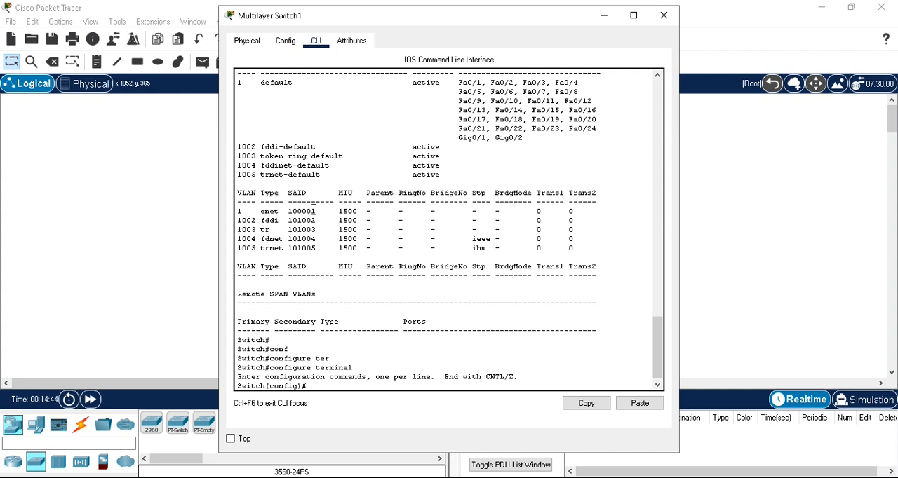
# - Create VLAN 3 named marketing and exit VLAN configuration
pyautogui.write('vlan 3')
pyautogui.press('Return')
pyautogui.write('name ')
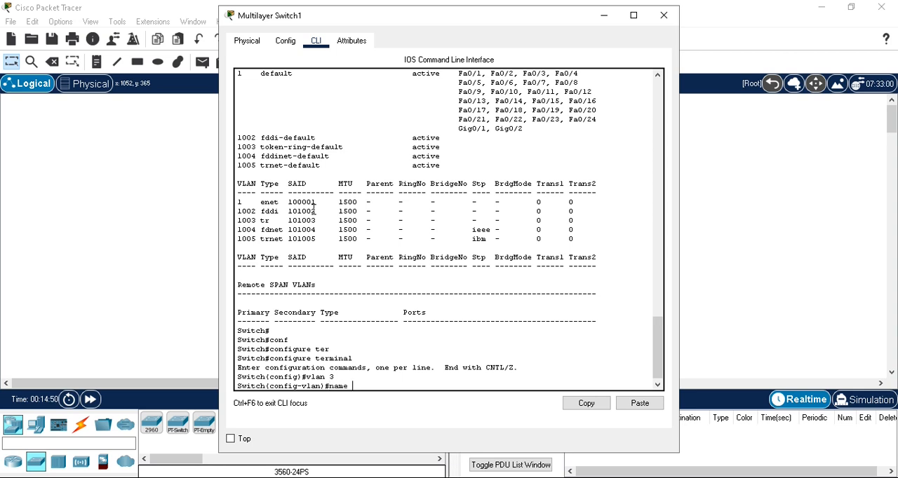
pyautogui.write('marketing')
pyautogui.press('Return')
pyautogui.write('exit')
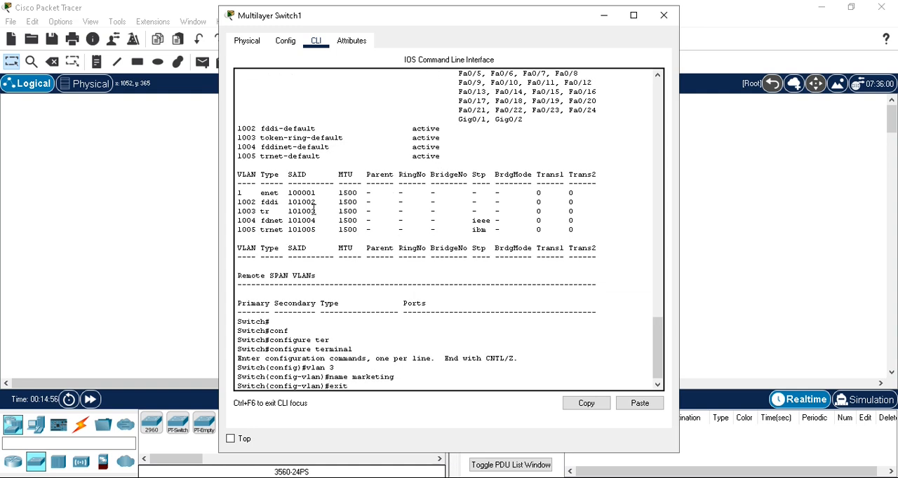
pyautogui.press('Return')
# - Create VLAN 4 named engineering and exit VLAN configuration
pyautogui.write('vlan 4')
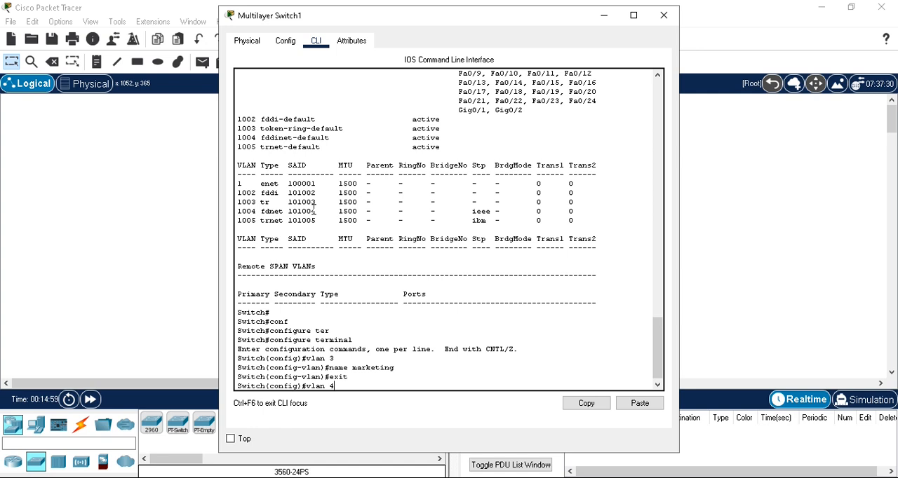
pyautogui.press('Return')
pyautogui.write('name e')
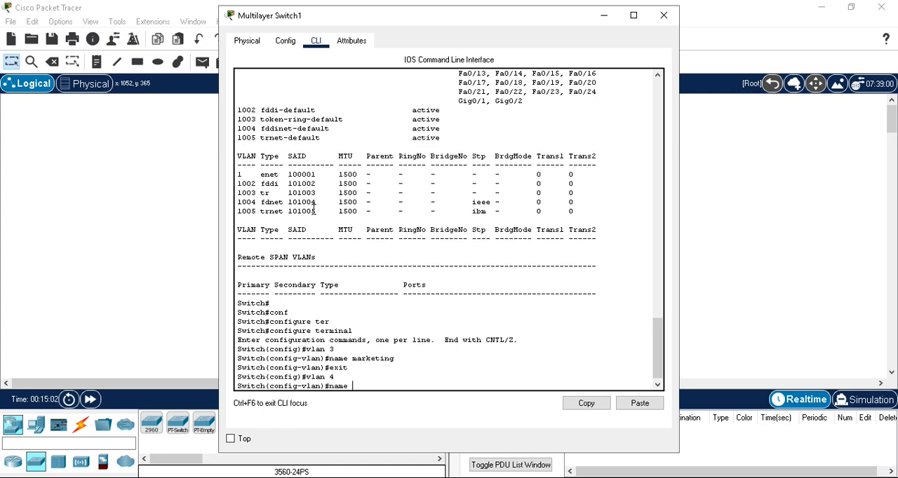
pyautogui.write('ngineering')
pyautogui.press('Return')
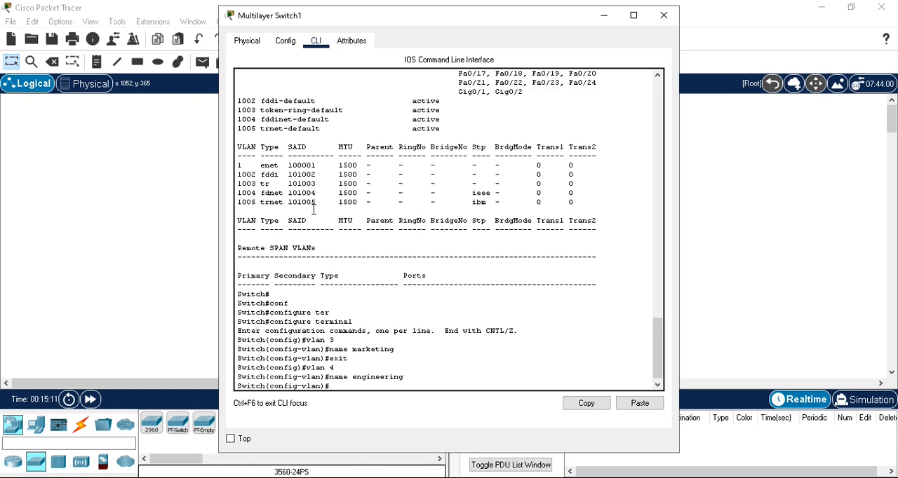
pyautogui.write('exit')
pyautogui.press('Return')
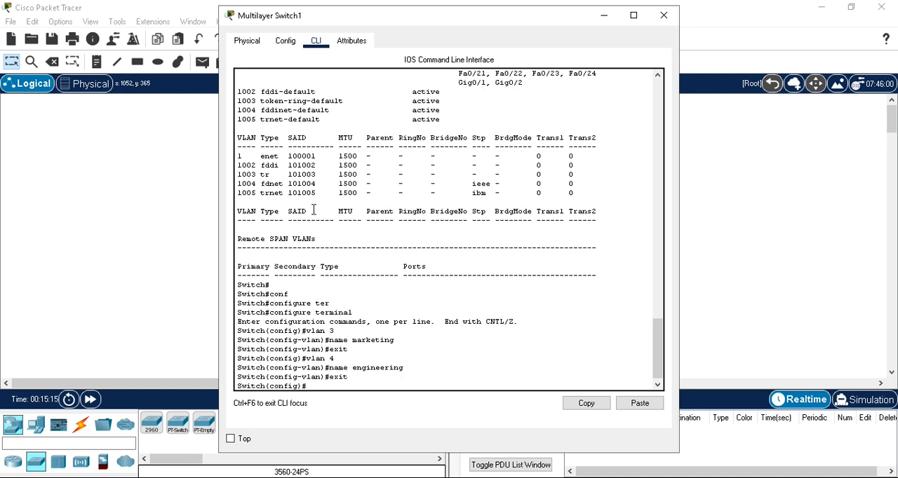
# - Enter interface range configuration mode for ports fastEthernet 0/1-10
pyautogui.write('inter')
pyautogui.press('Tab')
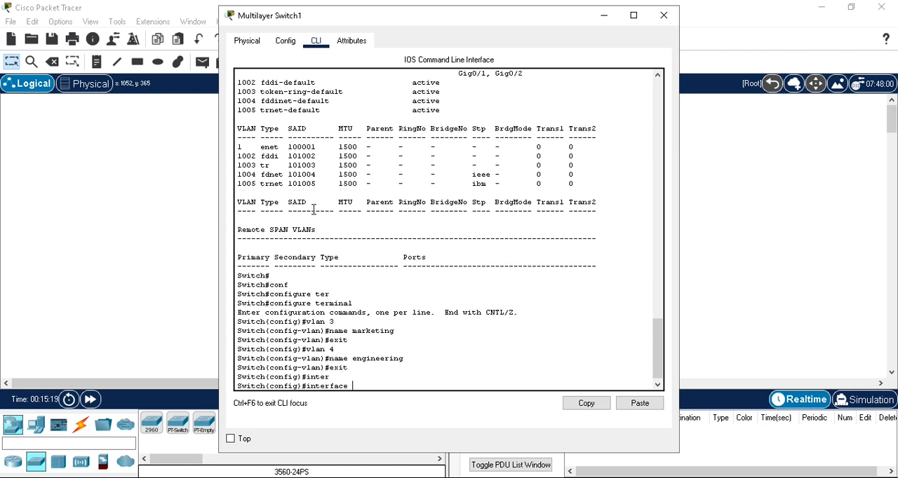
pyautogui.write('rang')
pyautogui.press('Tab')
pyautogui.write('fast')
pyautogui.press('Tab')
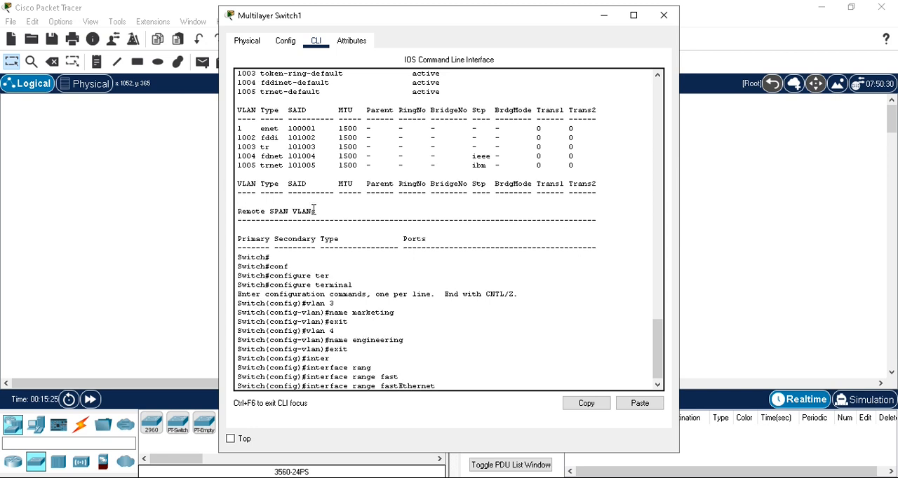
pyautogui.write('0/1-10')
pyautogui.press('Return')
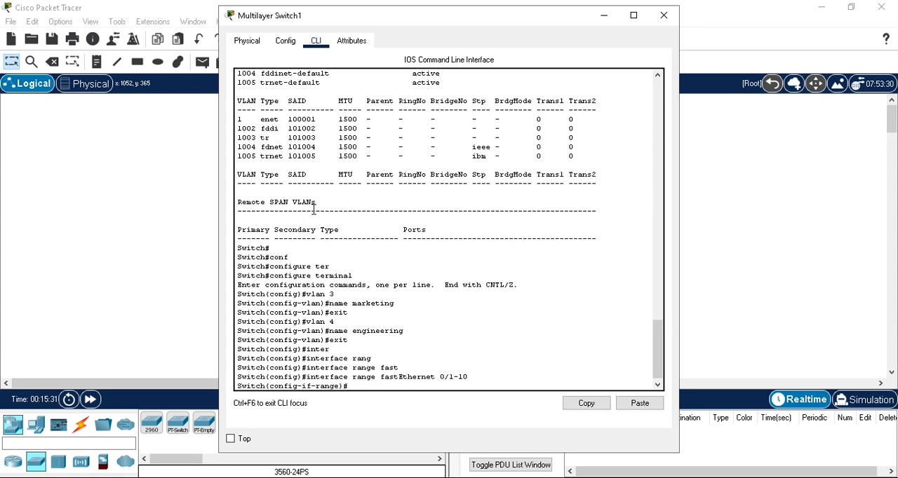
# - Set FastEthernet ports 0/1-10 to access mode with switchport mode access
pyautogui.write('switc')
pyautogui.press('Tab')
pyautogui.write('mode')
pyautogui.press('Tab')
pyautogui.write('acce')
pyautogui.press('Tab')
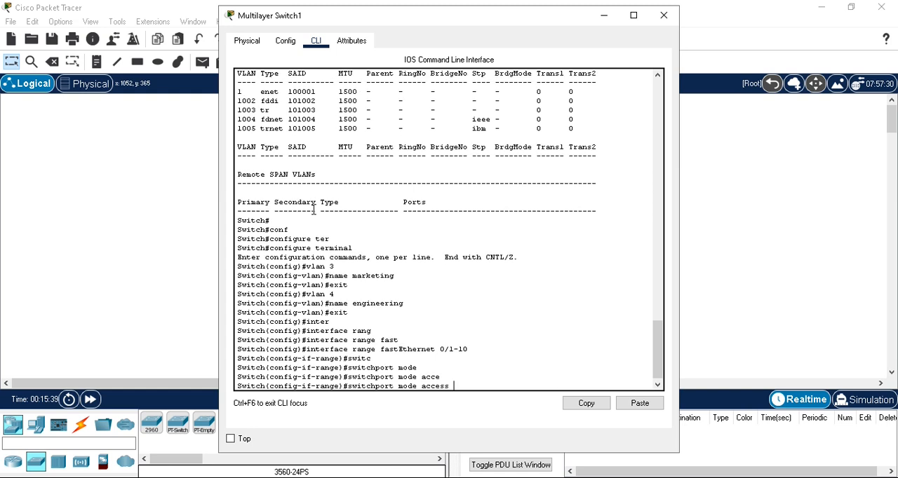
pyautogui.press('Tab')
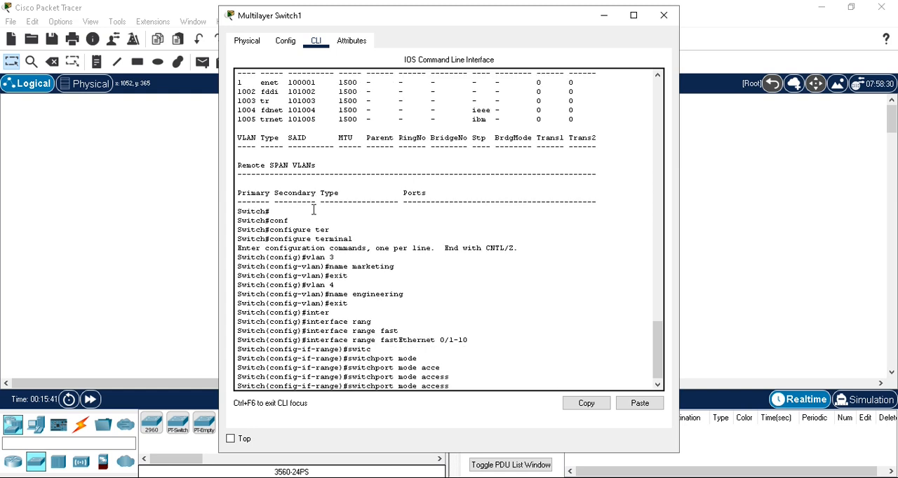
# - Assign FastEthernet ports 0/1-10 to VLAN 3 with switchport access vlan 3
pyautogui.press('BackSpace')
pyautogui.press('BackSpace')
pyautogui.press('BackSpace')
pyautogui.press('BackSpace')
pyautogui.press('BackSpace')
pyautogui.press('BackSpace')
pyautogui.press('BackSpace')
pyautogui.press('BackSpace')
pyautogui.press('BackSpace')
pyautogui.press('BackSpace')
pyautogui.press('BackSpace')
pyautogui.press('BackSpace')
pyautogui.write('acce')
pyautogui.press('Tab')
pyautogui.write('vlan 3')
pyautogui.press('Return')
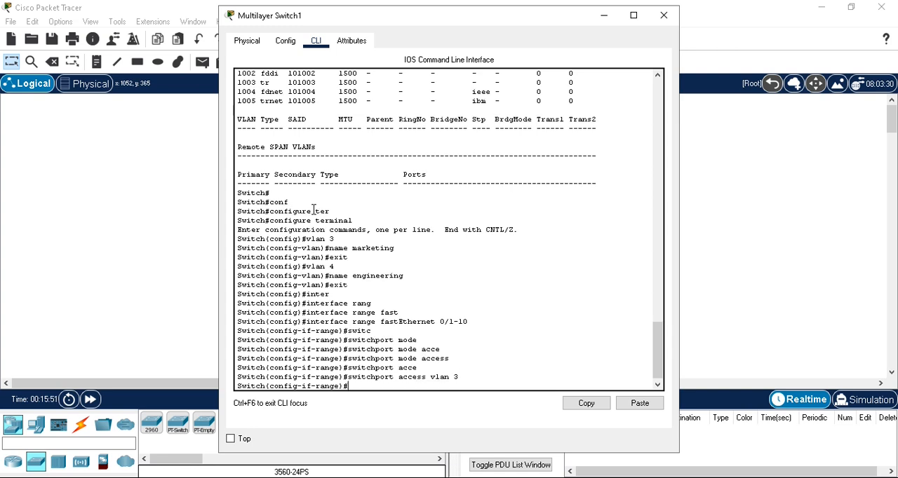
# - Enable the 0/1-10 port range with no shut and exit interface range configuration
pyautogui.write('no shut')
pyautogui.press('Return')
pyautogui.write('exit')
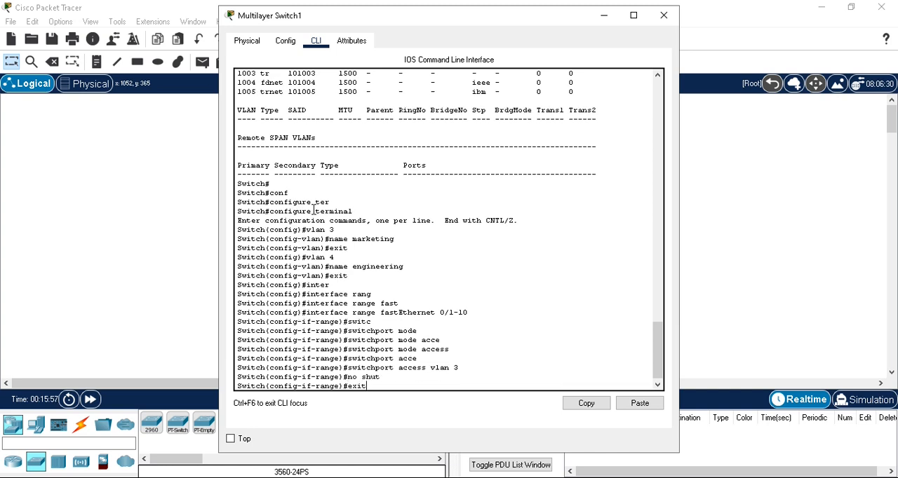
pyautogui.press('Return')
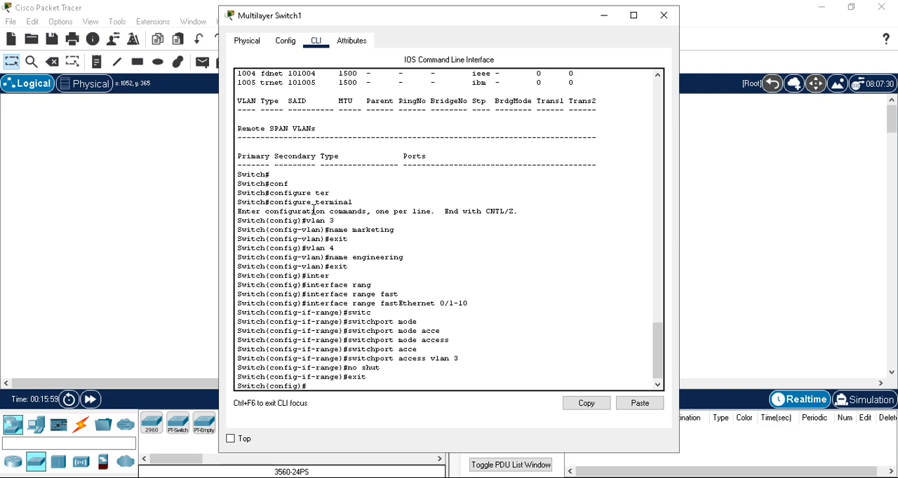
# - Enter interface range configuration mode for ports fastEthernet 0/11-20
pyautogui.write('switchport mode access')
pyautogui.press('Up')
pyautogui.press('Up')
pyautogui.press('Up')
pyautogui.press('Up')
pyautogui.press('Up')
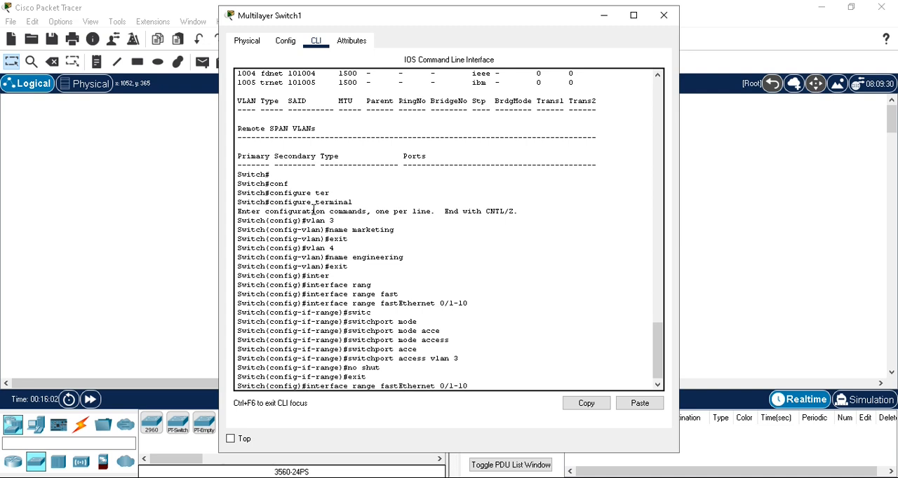
pyautogui.write('1')
pyautogui.press('BackSpace')
pyautogui.write('2')
pyautogui.press('Return')
# - Set FastEthernet ports 0/11-20 to access mode with switchport mode access
pyautogui.press('Up')
pyautogui.press('Up')
pyautogui.press('Up')
pyautogui.press('Up')
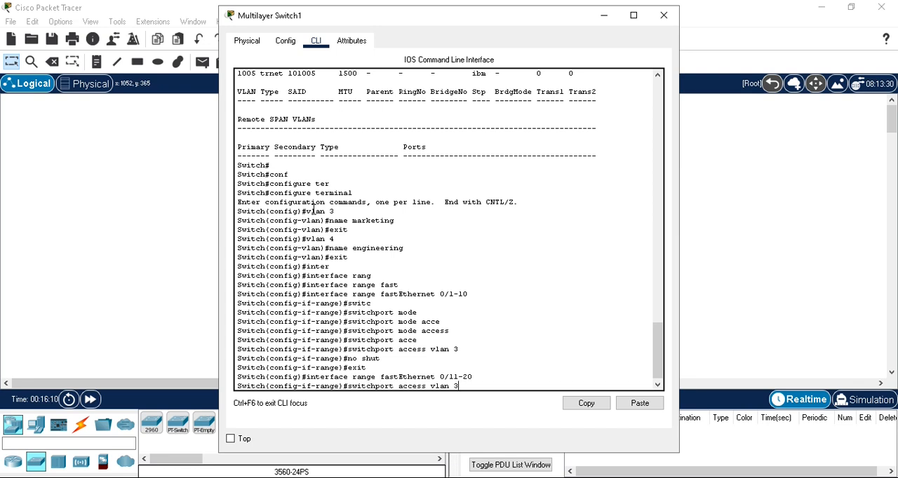
pyautogui.press('Up')
pyautogui.press('Return')
# - Assign FastEthernet ports 0/11-20 to VLAN 4 with switchport access vlan 4
pyautogui.press('Up')
pyautogui.press('Up')
pyautogui.press('Up')
pyautogui.press('Up')
pyautogui.press('Up')
pyautogui.press('BackSpace')
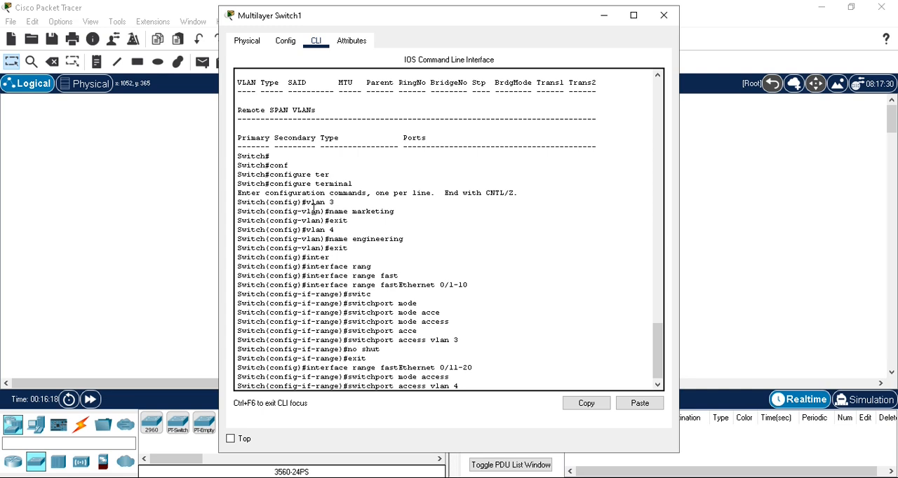
pyautogui.press('Return')
# - Enable the 0/11-20 port range with no shut and exit to global configuration mode
pyautogui.press('Up')
pyautogui.press('Up')
pyautogui.press('Up')
pyautogui.press('Up')
pyautogui.press('Up')
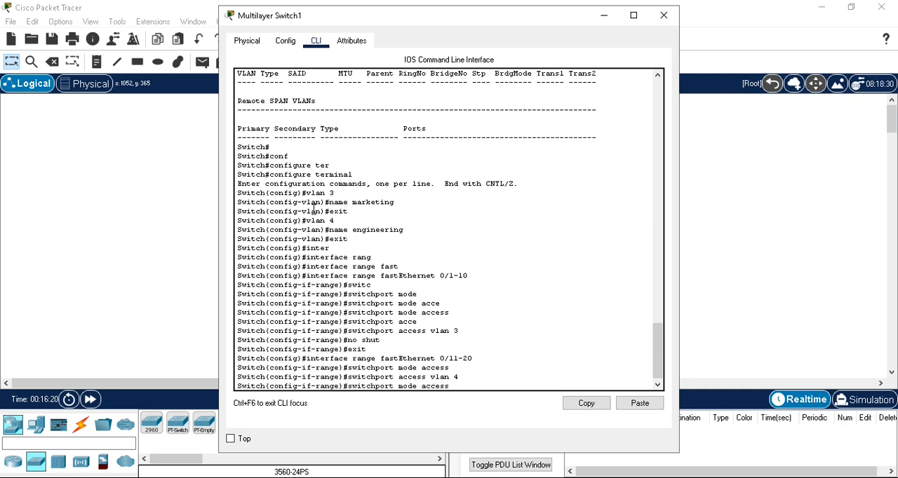
pyautogui.press('Up')
pyautogui.press('Down')
pyautogui.press('Return')
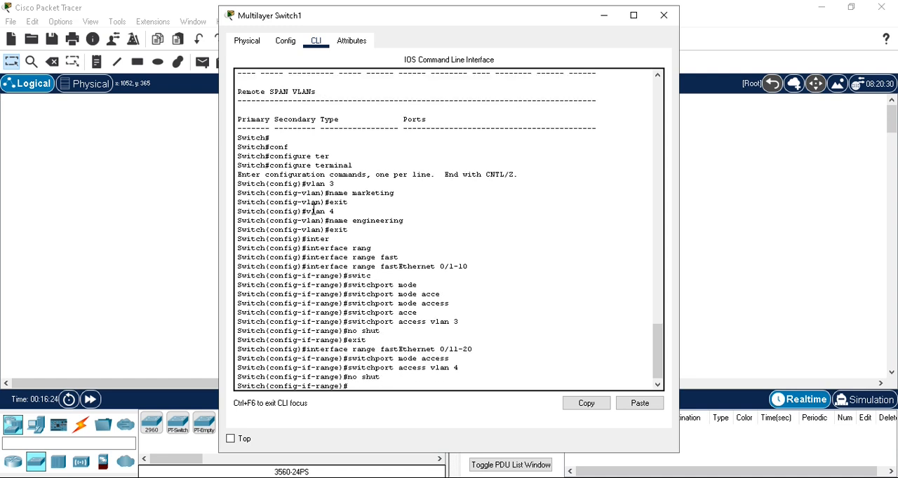
pyautogui.write('exit')
pyautogui.press('Return')
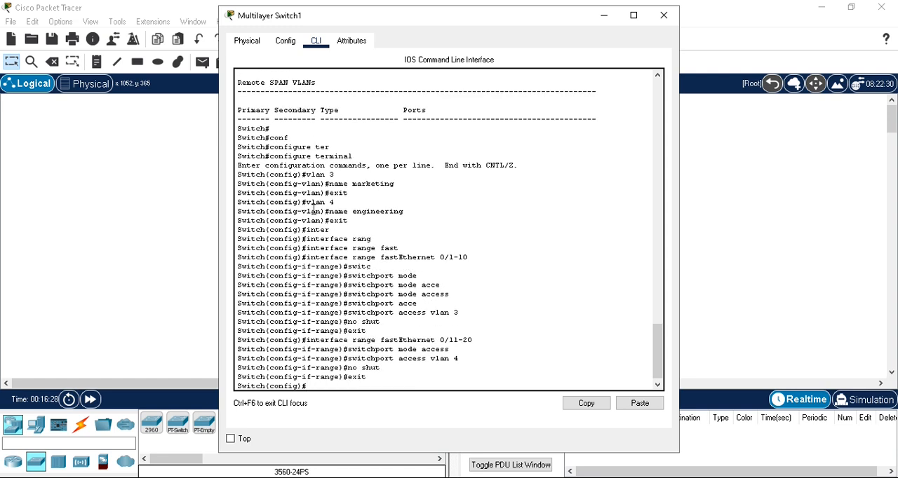
# - Enter interface configuration mode for gigabitEthernet 0/1
pyautogui.write('inte')
pyautogui.press('Tab')
pyautogui.write('gig')
pyautogui.press('Tab')
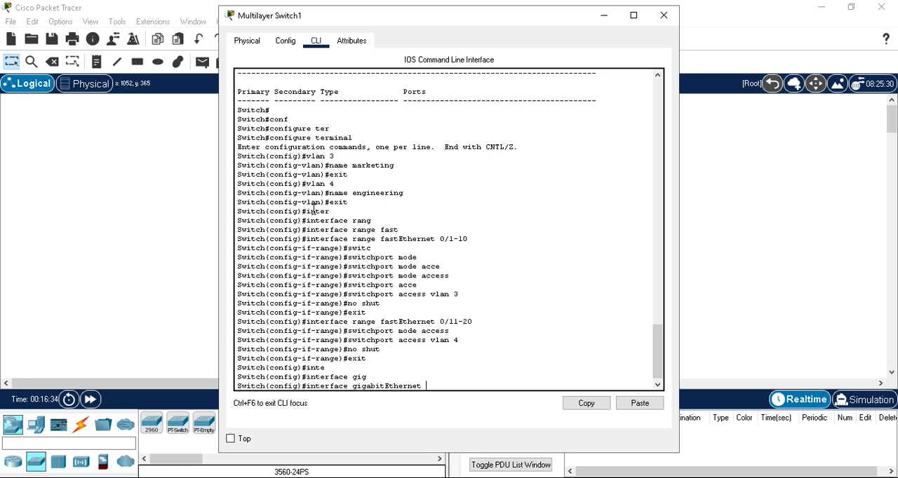
pyautogui.write('0/1')
pyautogui.press('Return')
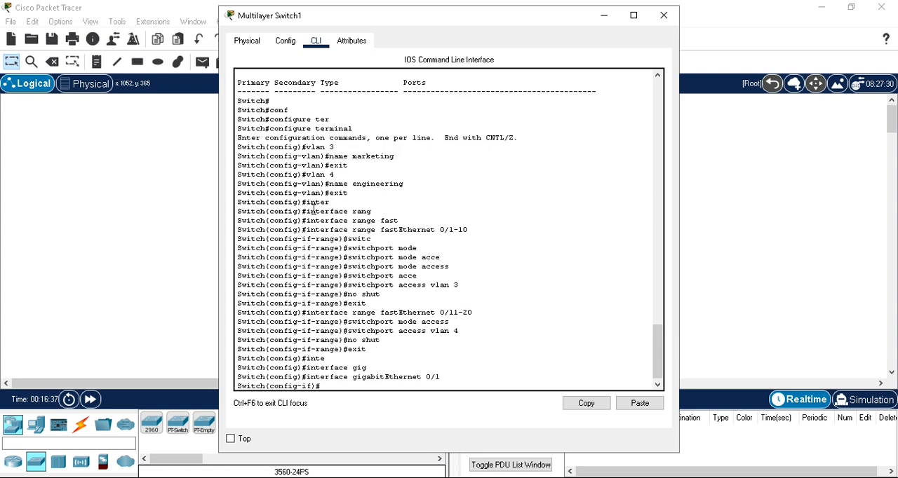
# - Set the trunk encapsulation of gigabitEthernet 0/1 to dot1q
pyautogui.write('swi')
pyautogui.press('Tab')
pyautogui.write('trunk')
pyautogui.press('Tab')
pyautogui.write('enc')
pyautogui.press('Tab')
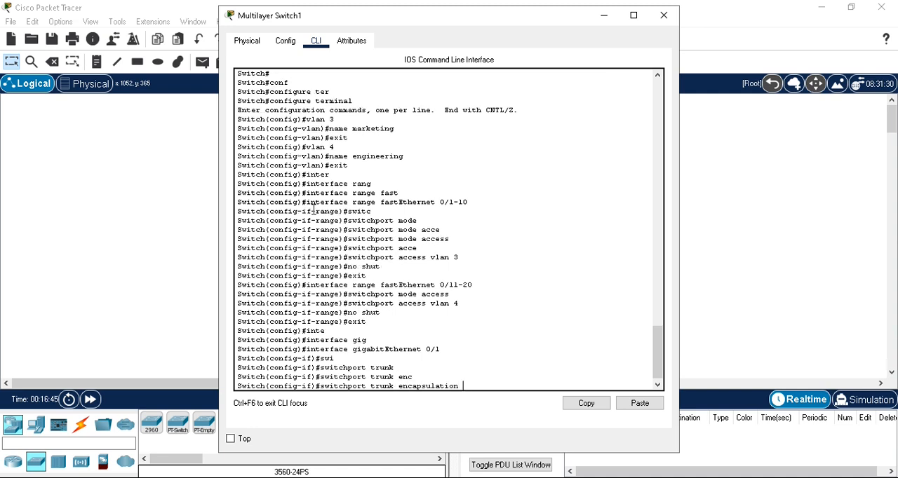
pyautogui.write('dot')
pyautogui.press('Tab')
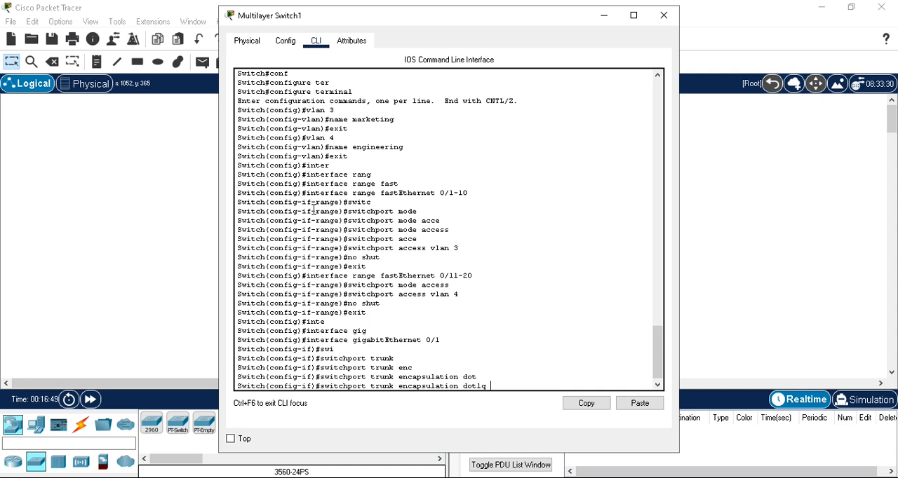
pyautogui.press('Return')
# - Put gigabitEthernet 0/1 into trunk mode with switchport mode trunk
pyautogui.write('swi')
pyautogui.press('Tab')
pyautogui.write('mode trunk')
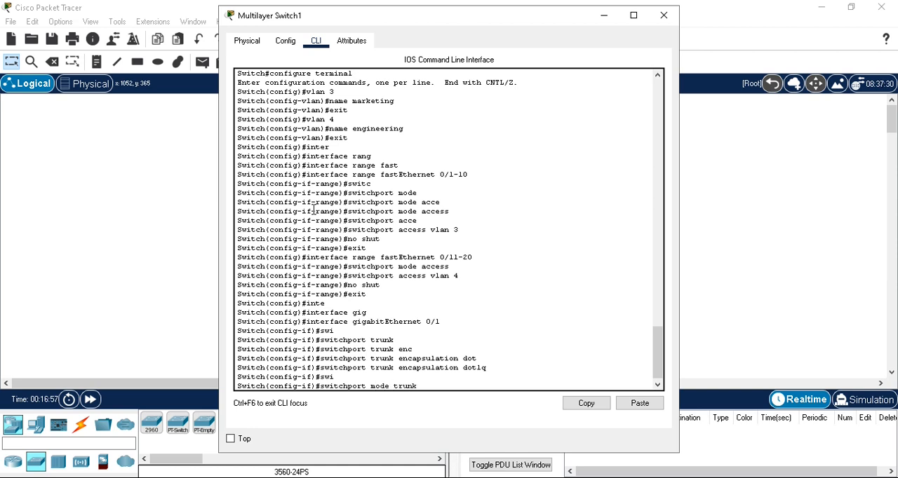
pyautogui.press('Return')
# - Enable gigabitEthernet 0/1 with no shut and exit back to privileged EXEC mode
pyautogui.write('no shut')
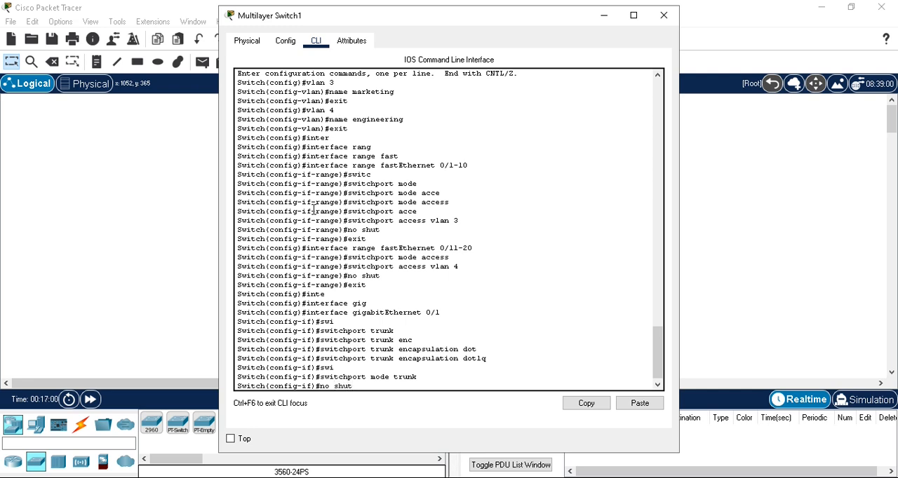
pyautogui.press('Return')
pyautogui.write('exit')
pyautogui.press('Return')
pyautogui.write('exit')
pyautogui.press('Return')
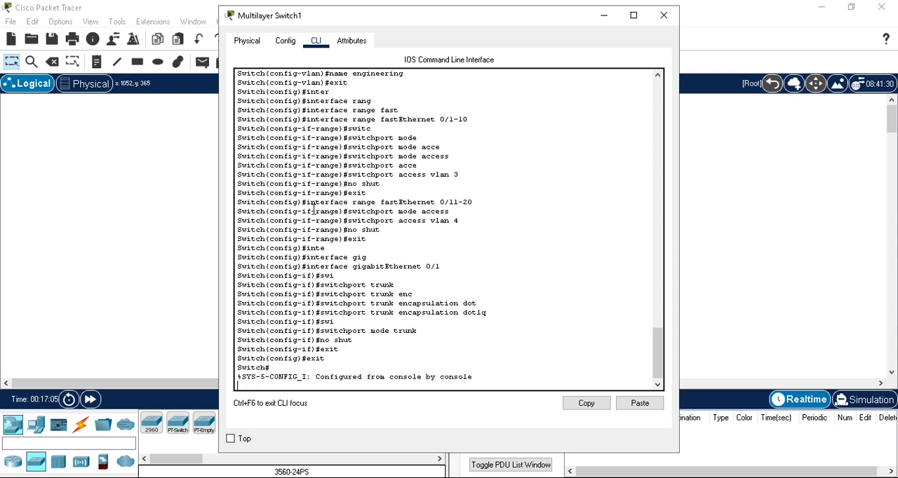
# - Save the configuration of Multilayer Switch1 with the wr command
pyautogui.press('Return')
pyautogui.write('wr')
pyautogui.press('Return')
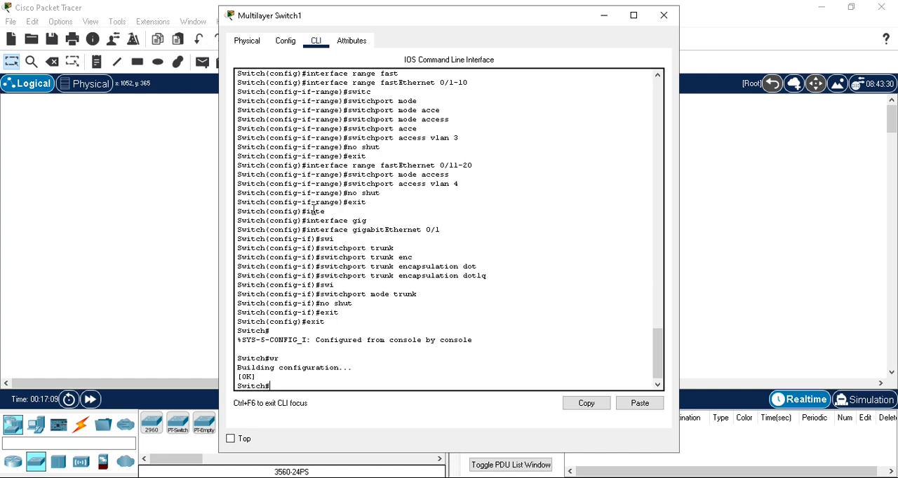
# - Display the VLAN table of Multilayer Switch1 with show vlan
pyautogui.write('show vlans')
pyautogui.press('Return')
pyautogui.press('Up')
pyautogui.press('BackSpace')
pyautogui.press('Return')
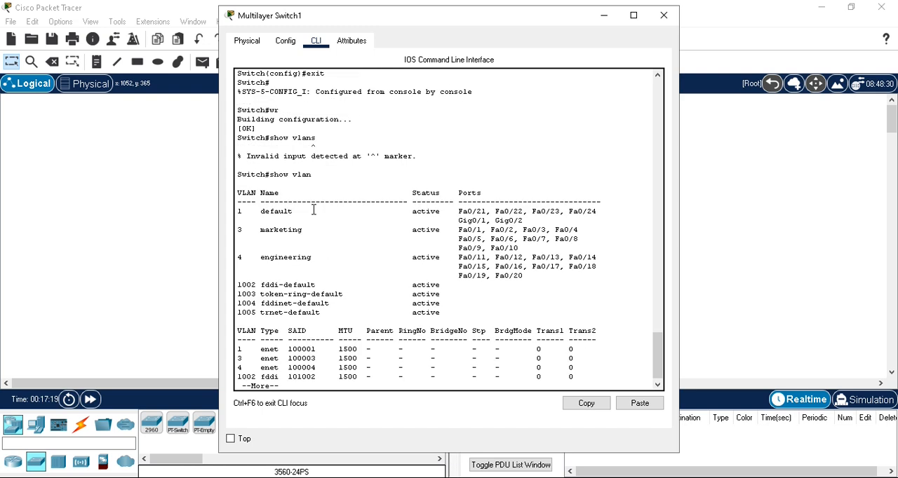
# - Review the ports assigned to VLANs 3 and 4, finish the VLAN listing and close the Multilayer Switch1 window
pyautogui.moveTo(239, 231); pyautogui.dragTo(261, 230)
pyautogui.moveTo(239, 258); pyautogui.dragTo(250, 257)
pyautogui.moveTo(460, 230); pyautogui.dragTo(523, 278)
pyautogui.press('space')
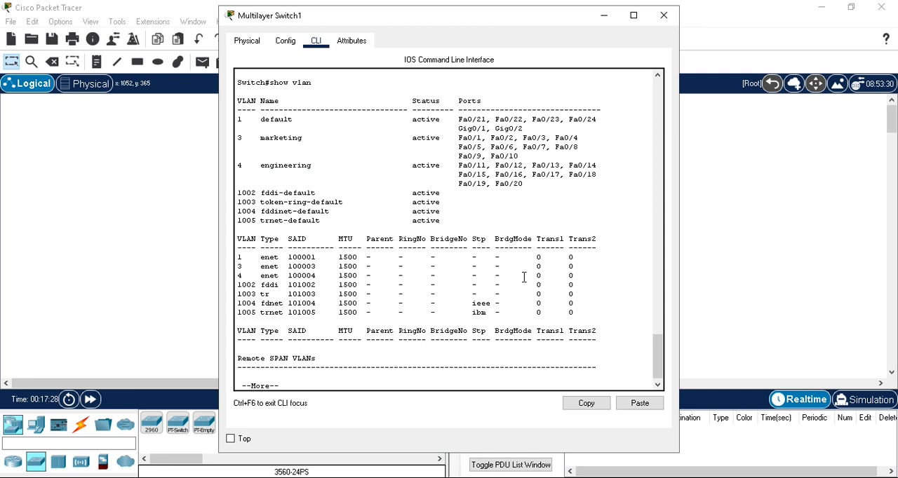
pyautogui.press('space')
pyautogui.press('Return')
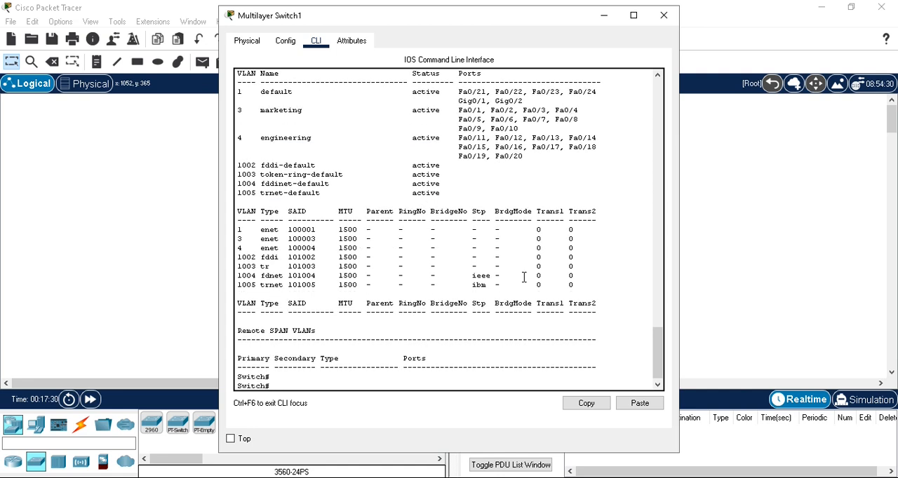
pyautogui.click(663, 16)
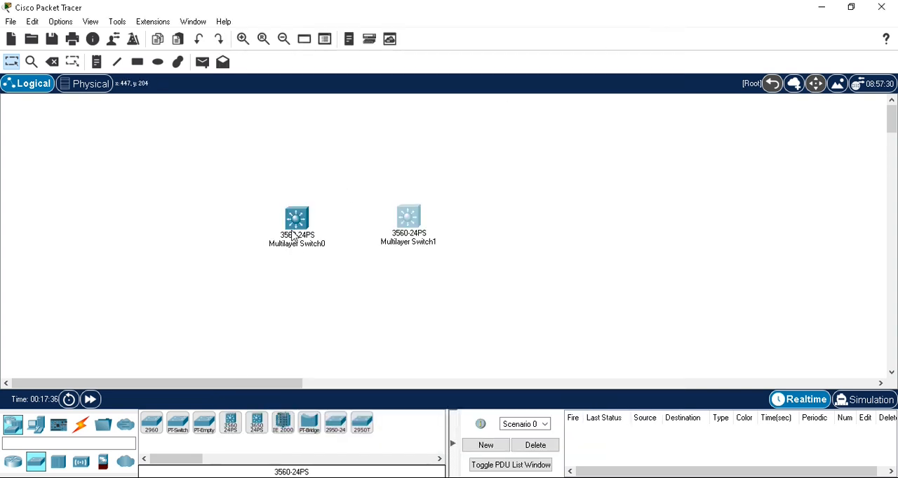
# - Connect GigabitEthernet0/1 of Multilayer Switch0 to GigabitEthernet0/1 of Multilayer Switch1 with a Copper Straight-Through cable
pyautogui.click(80, 426)
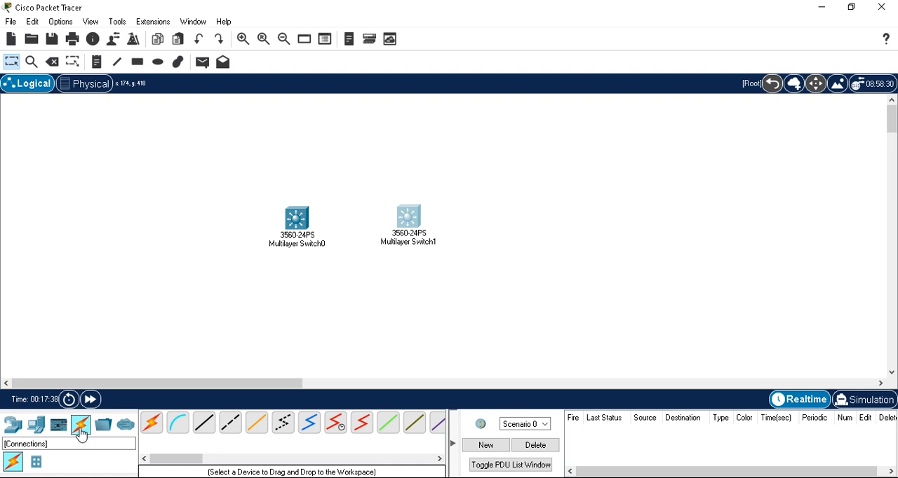
pyautogui.click(207, 433)
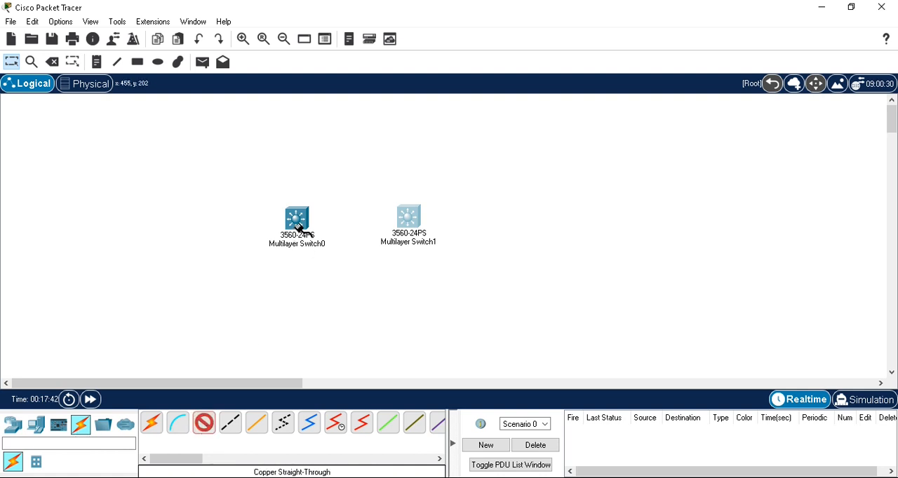
pyautogui.moveTo(298, 228)
pyautogui.click(299, 228)
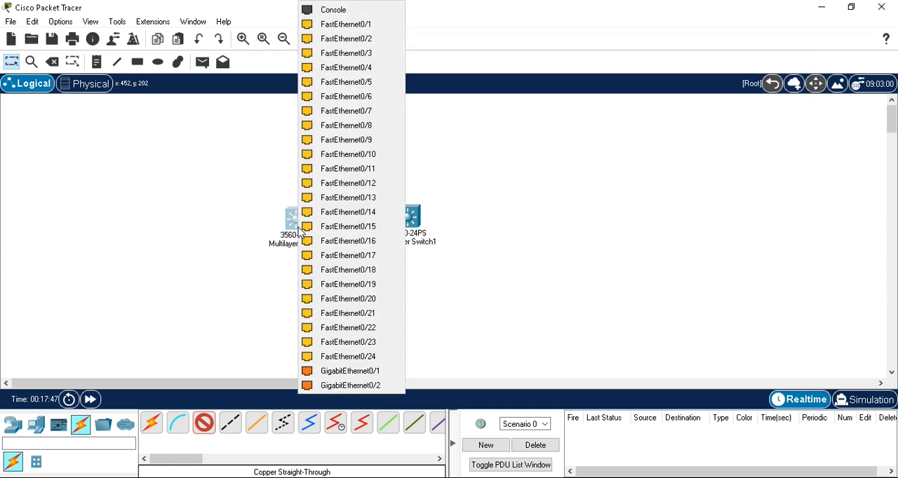
pyautogui.click(345, 371)
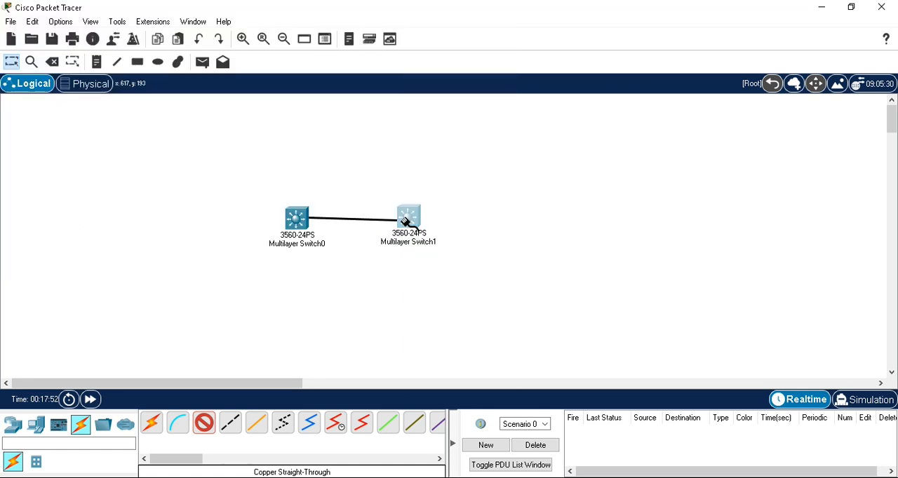
pyautogui.click(410, 226)
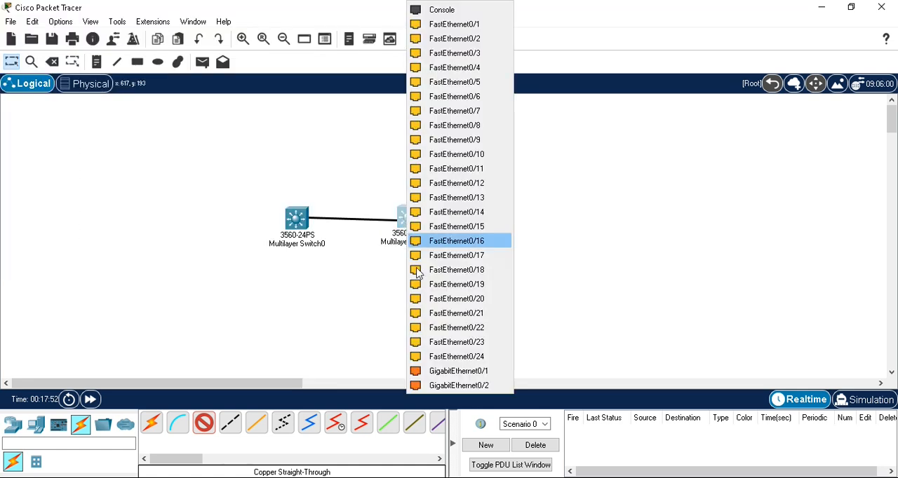
pyautogui.click(435, 371)
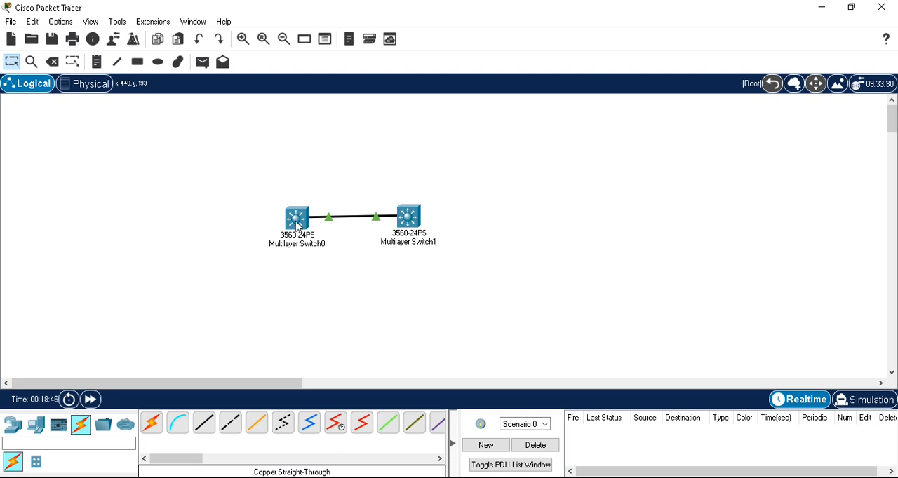
pyautogui.moveTo(298, 228)
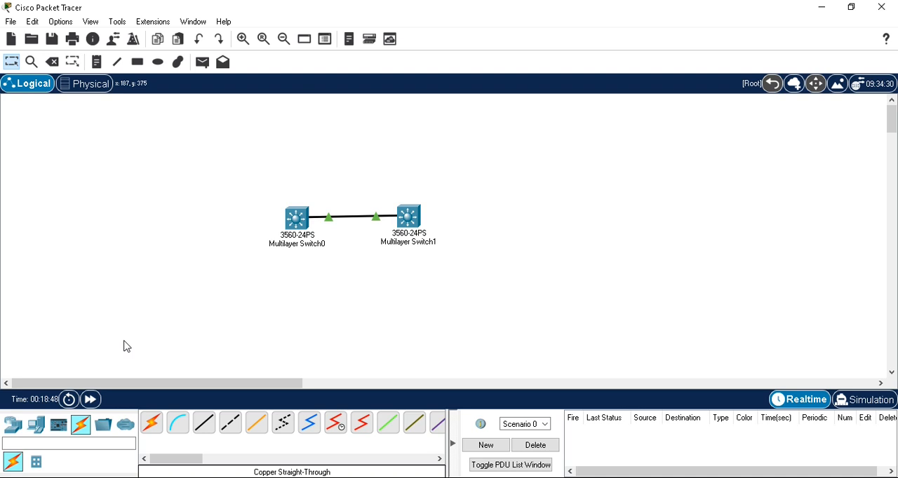